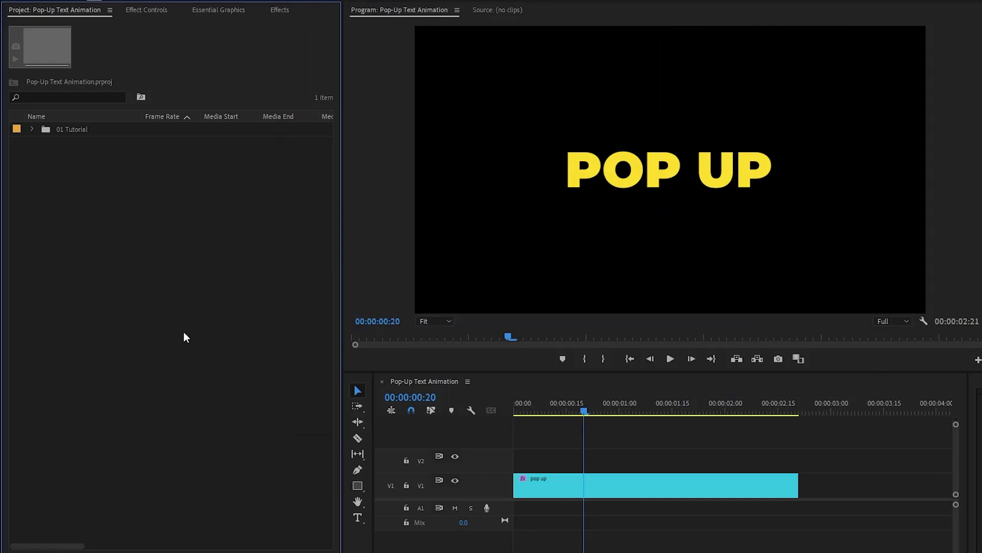
# - Review the POP UP title's text properties, keeping the Montserrat font and existing fill colour
pyautogui.moveTo(589, 417); pyautogui.dragTo(567, 425)
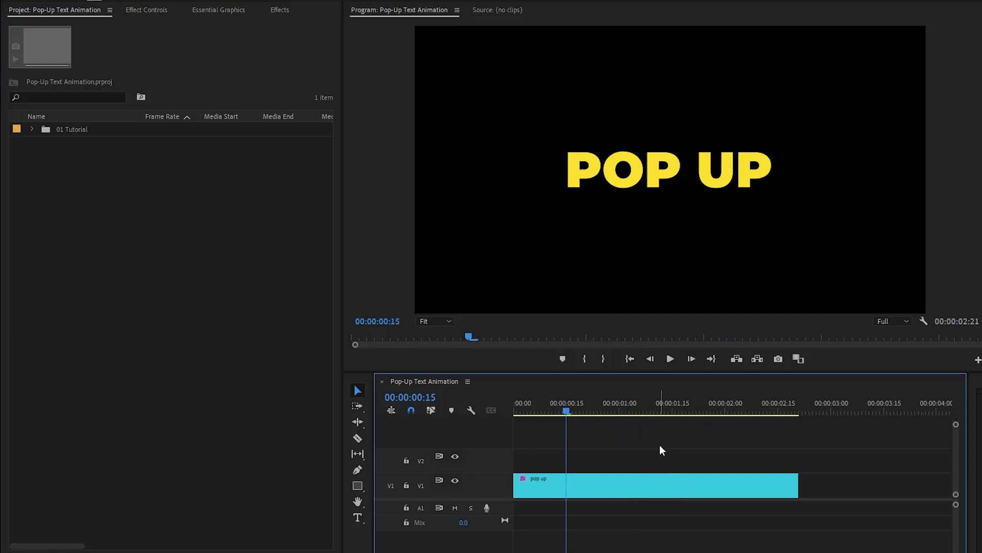
pyautogui.click(621, 479)
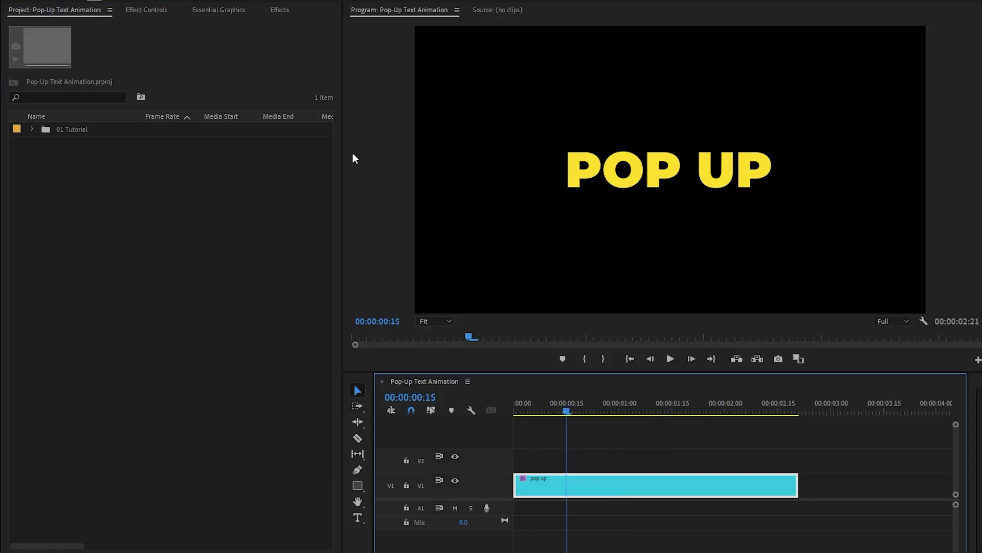
pyautogui.click(216, 13)
pyautogui.click(123, 52)
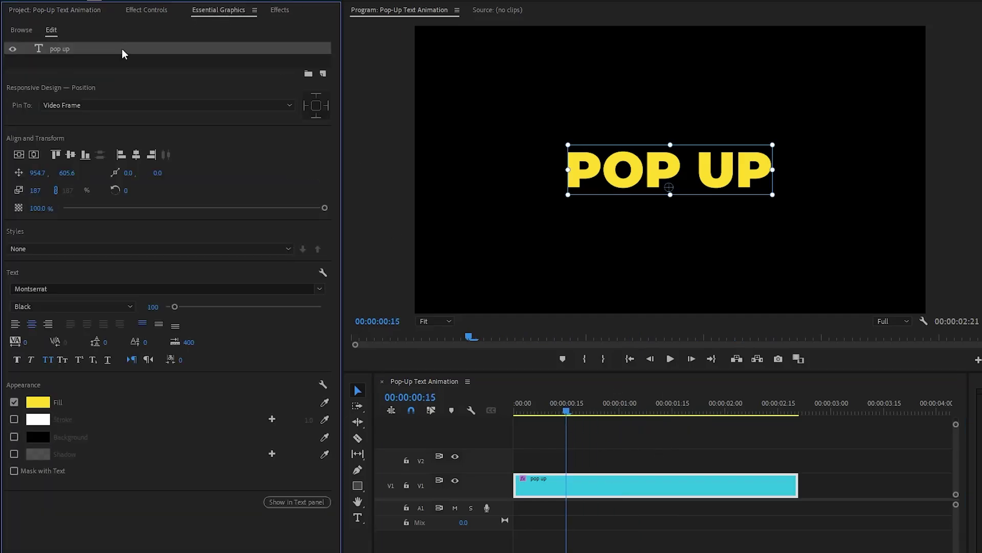
pyautogui.click(82, 288)
pyautogui.click(81, 281)
pyautogui.click(41, 403)
pyautogui.click(685, 206)
# - Create a new 1920×1080 Adjustment Layer in the Project panel with default settings
pyautogui.click(56, 11)
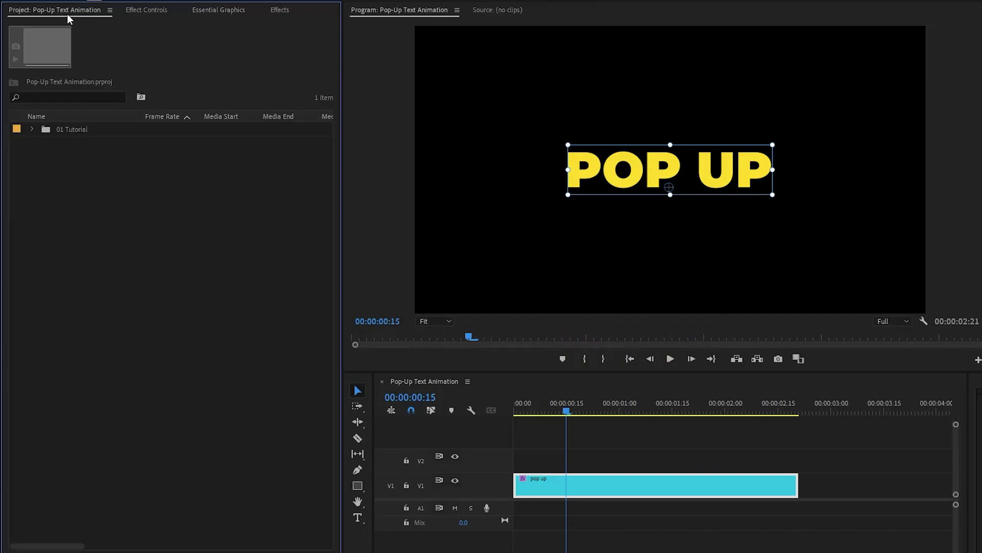
pyautogui.rightClick(72, 190)
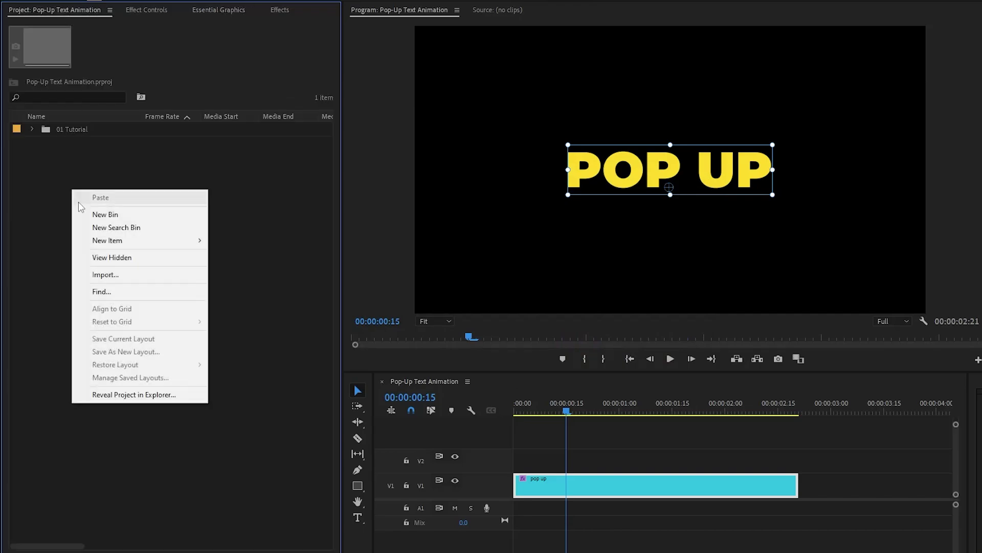
pyautogui.moveTo(158, 246)
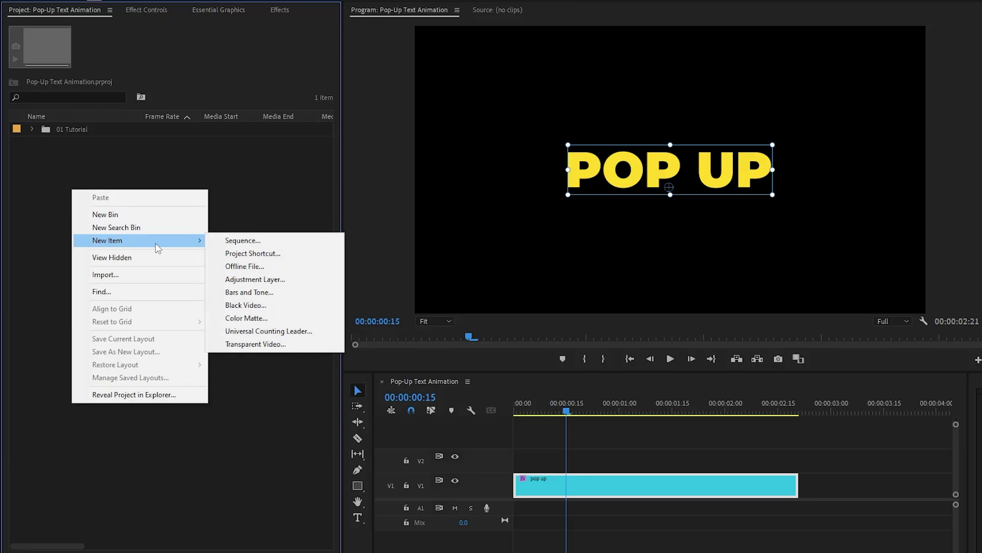
pyautogui.click(255, 279)
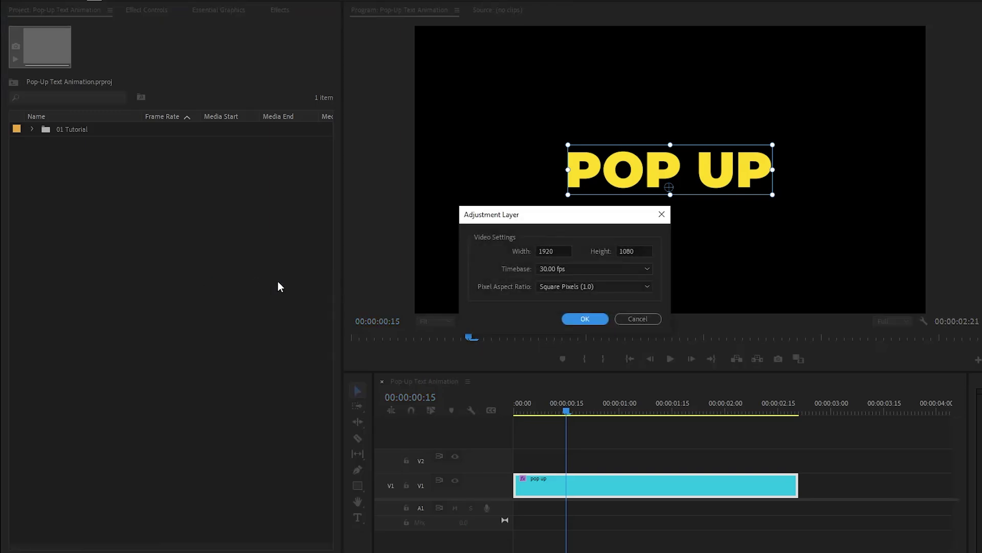
pyautogui.click(585, 319)
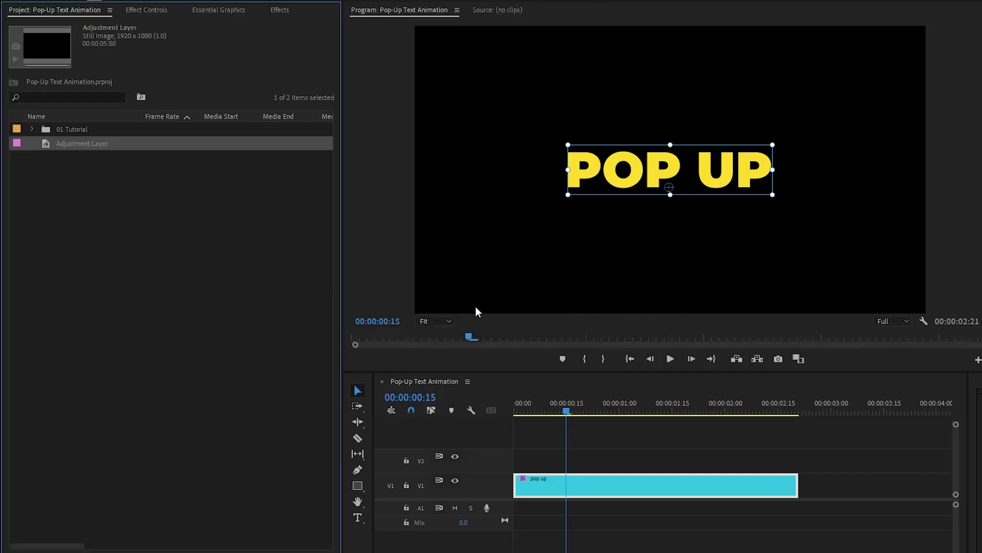
# - Put the Adjustment Layer on V2 above POP UP and set its duration to 30 frames
pyautogui.moveTo(50, 145); pyautogui.dragTo(556, 453)
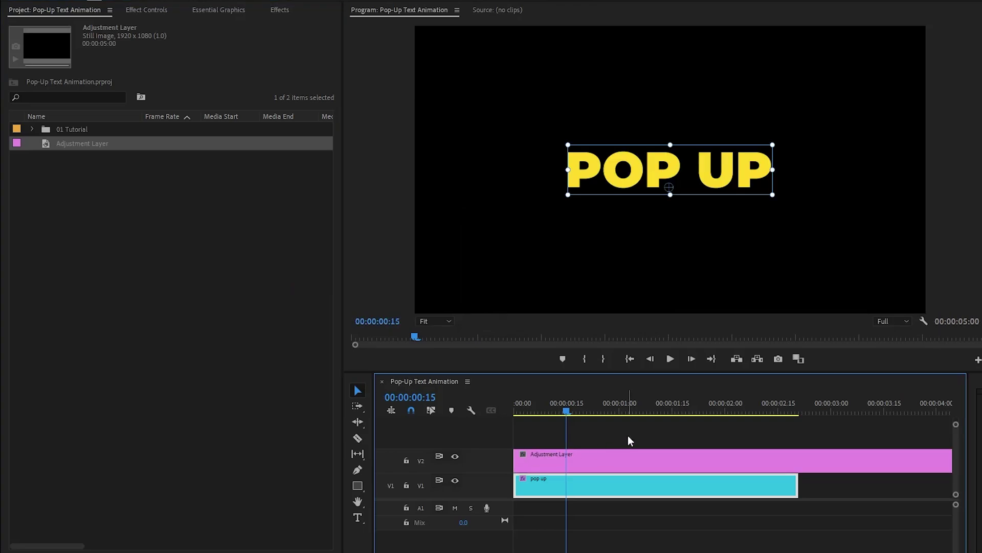
pyautogui.click(624, 457)
pyautogui.rightClick(625, 457)
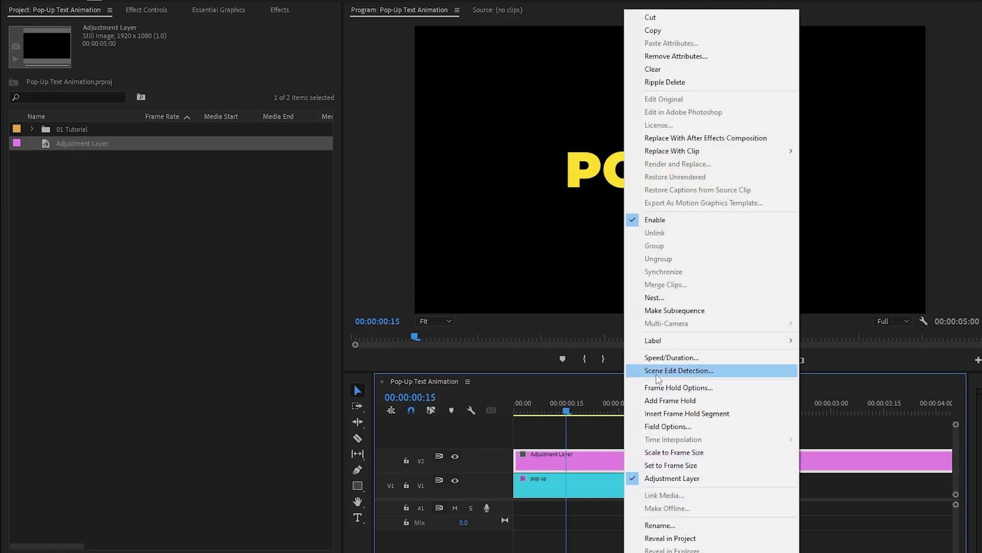
pyautogui.click(663, 359)
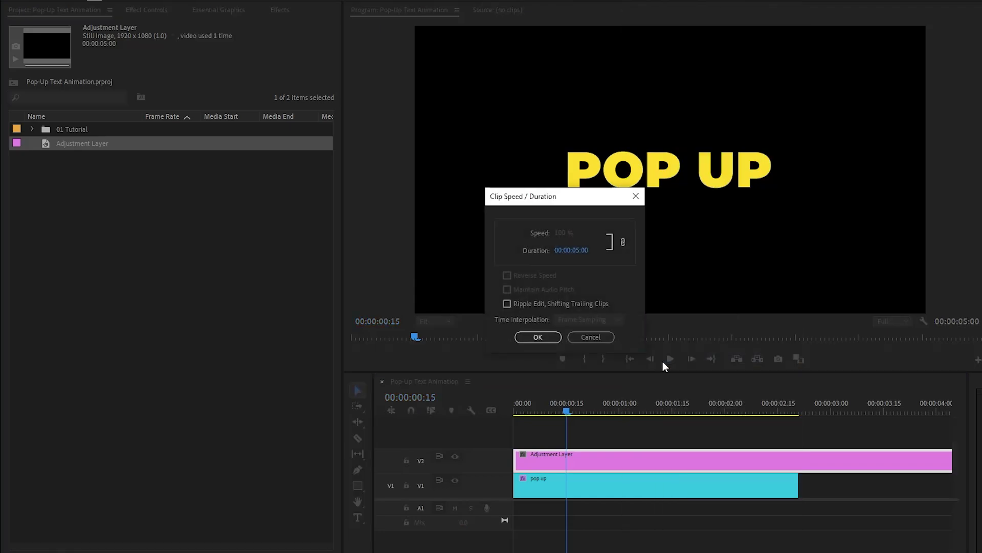
pyautogui.click(578, 250)
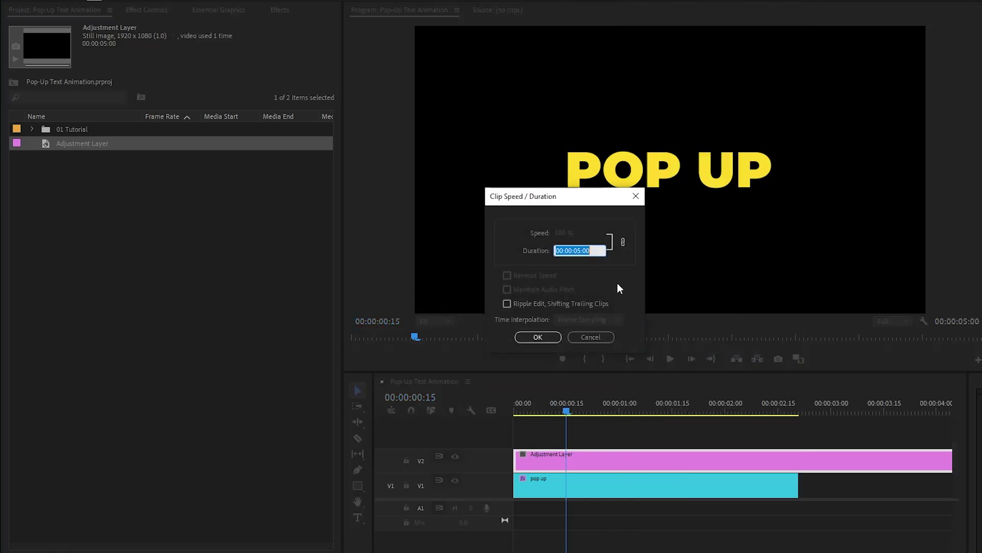
pyautogui.write('30')
pyautogui.press('Return')
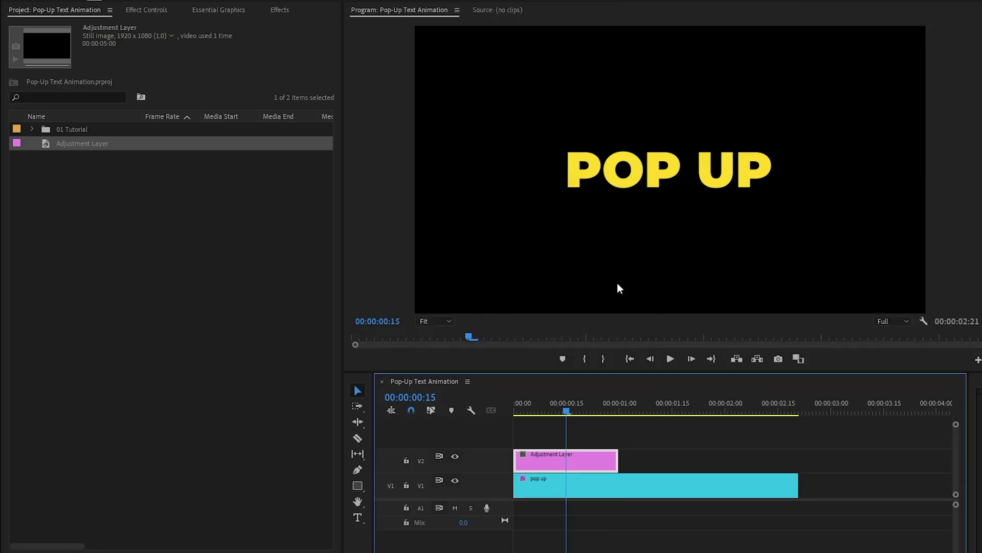
# - Drop the Distort > Transform effect onto the Adjustment Layer clip and select it in Effect Controls
pyautogui.click(280, 11)
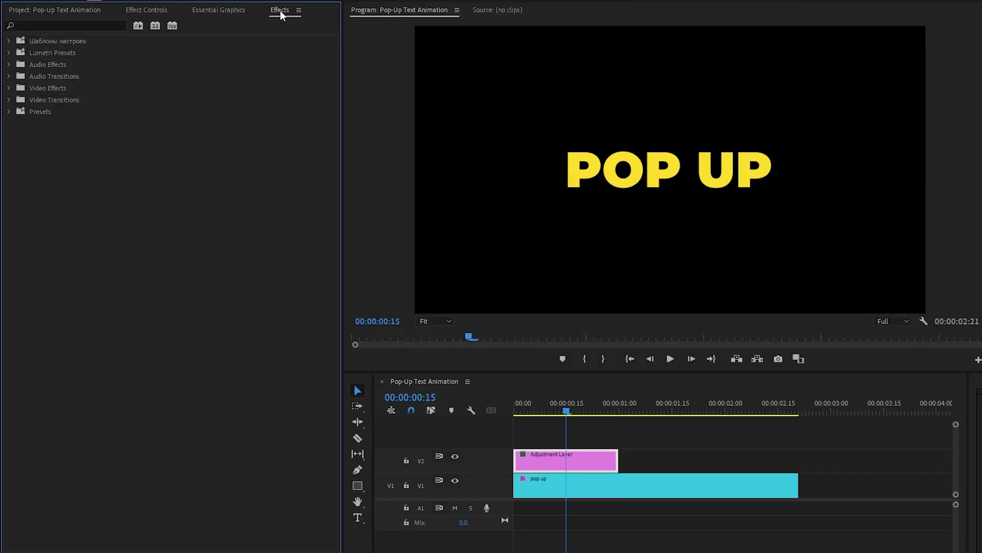
pyautogui.click(123, 25)
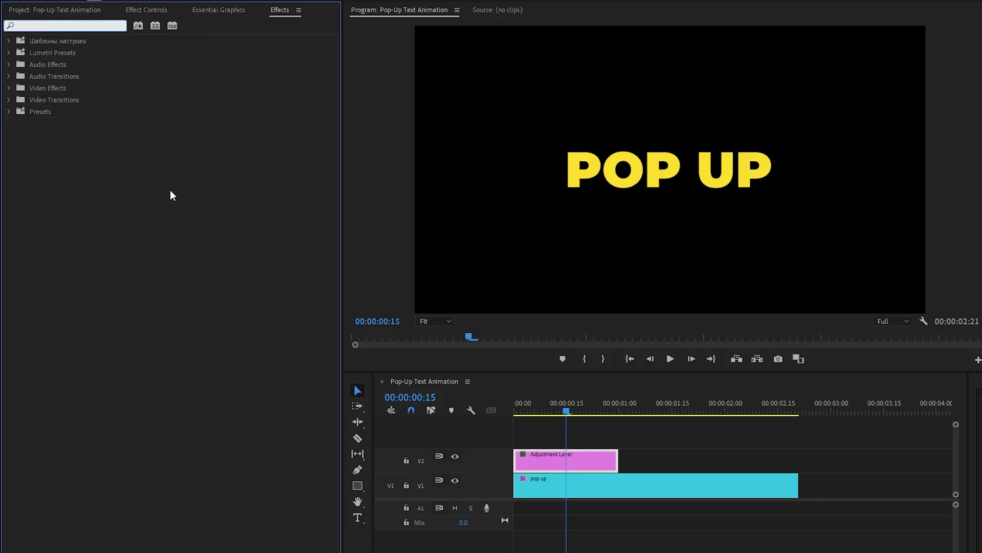
pyautogui.write('transform')
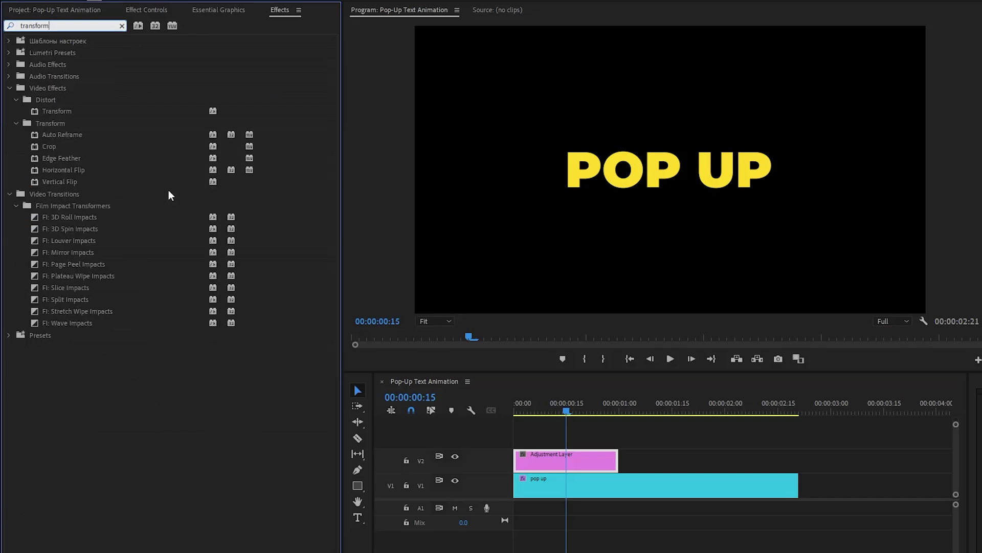
pyautogui.click(54, 112)
pyautogui.moveTo(53, 113); pyautogui.dragTo(529, 458)
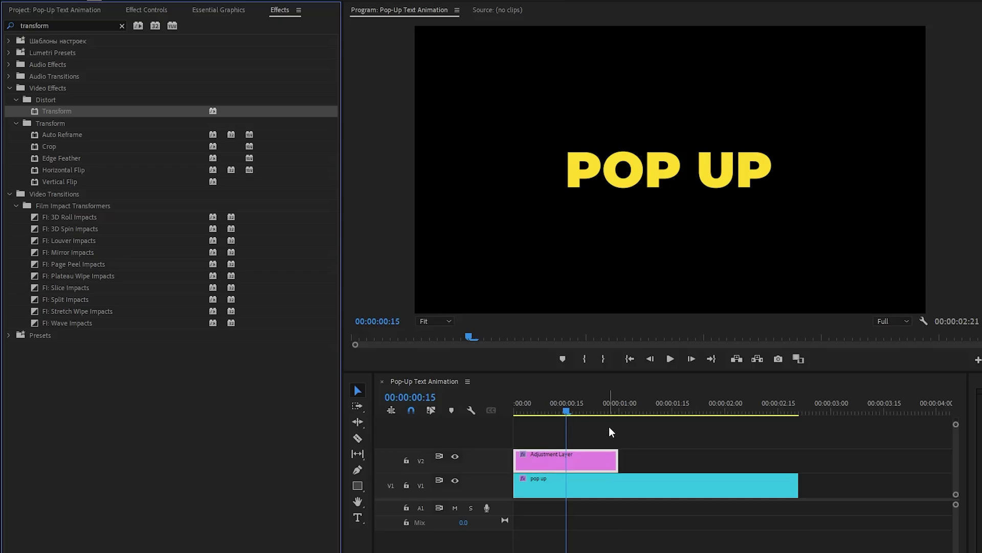
pyautogui.click(157, 11)
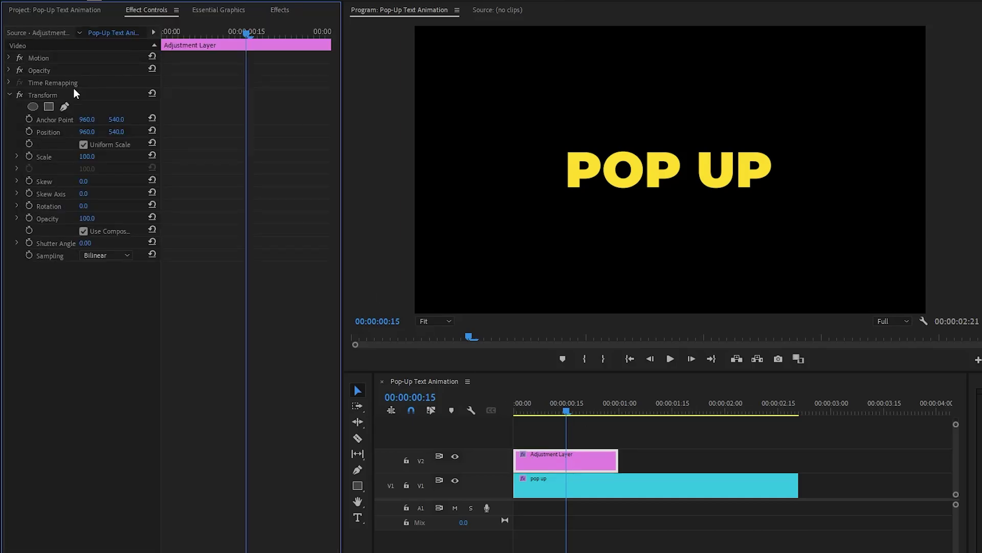
pyautogui.click(51, 97)
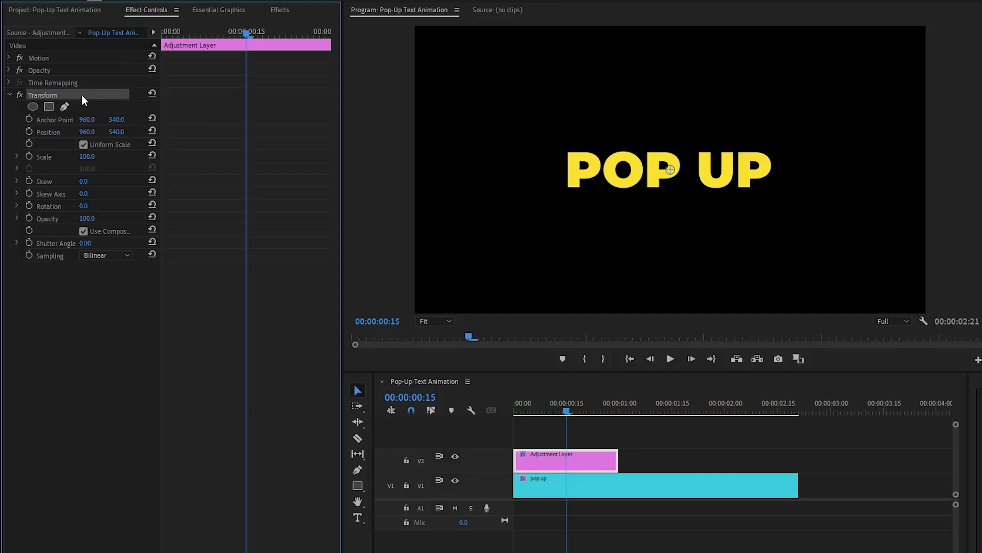
pyautogui.moveTo(246, 33); pyautogui.dragTo(164, 32)
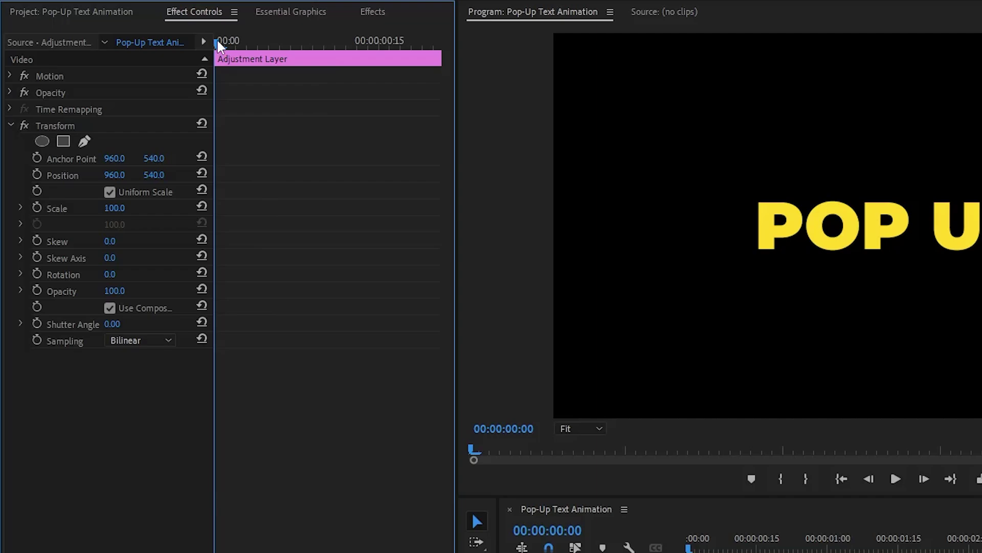
# - Keyframe Transform Scale at 70, 80 and 90 on frames 0, 1 and 2
pyautogui.click(36, 208)
pyautogui.click(114, 208)
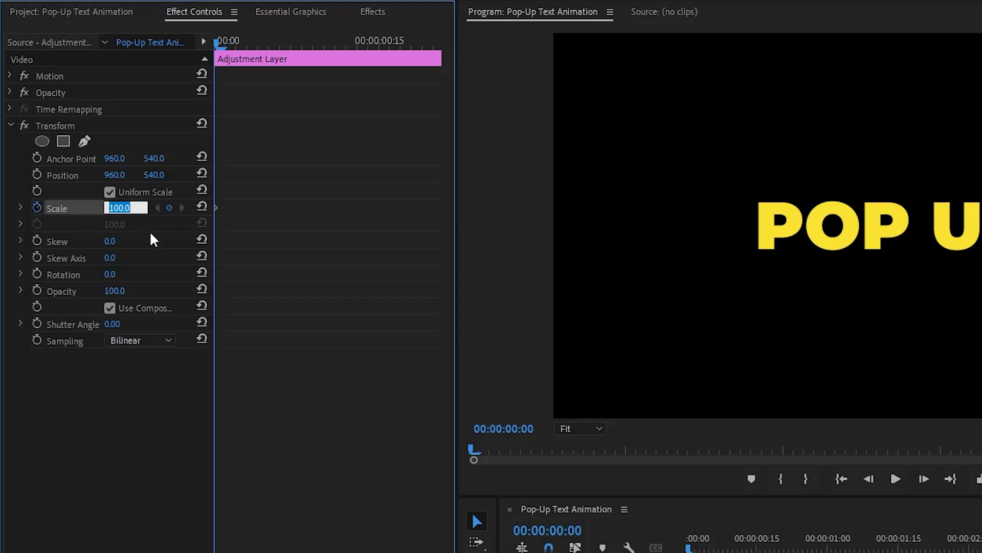
pyautogui.write('70')
pyautogui.press('Return')
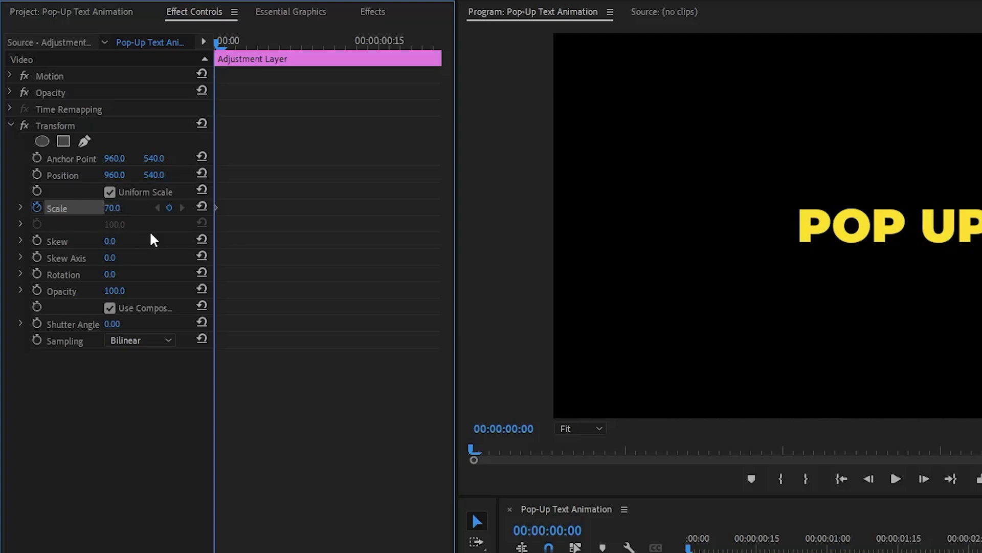
pyautogui.press('Right')
pyautogui.click(113, 207)
pyautogui.write('80')
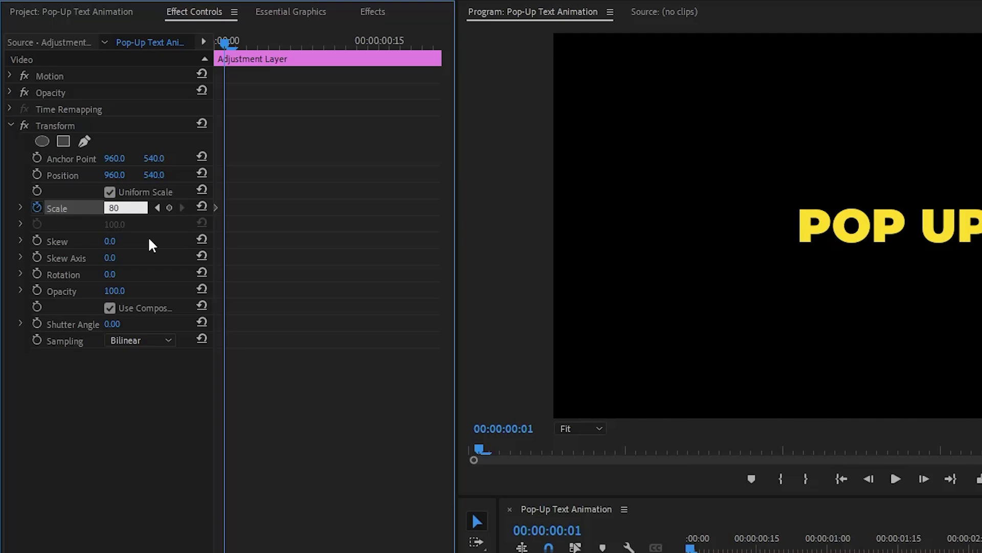
pyautogui.press('Return')
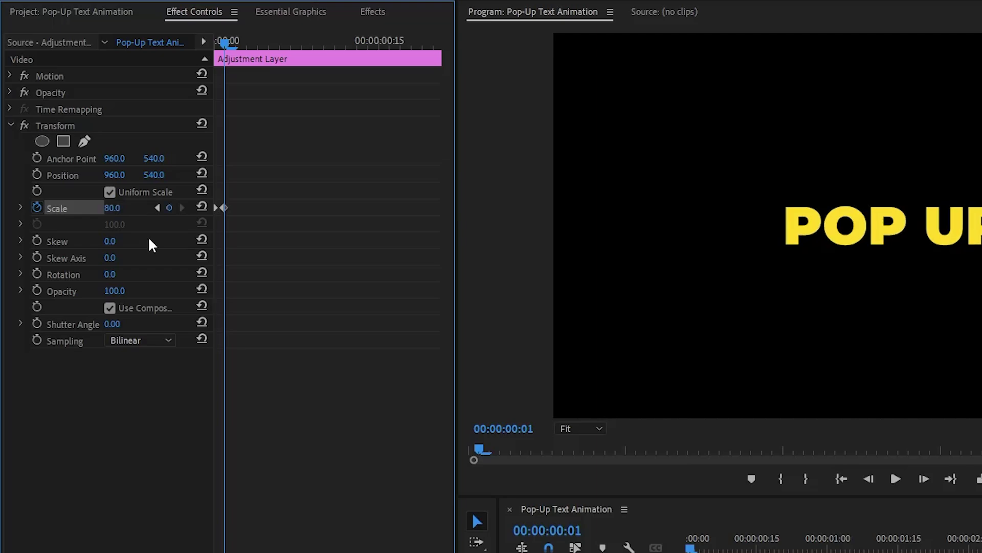
pyautogui.press('Right')
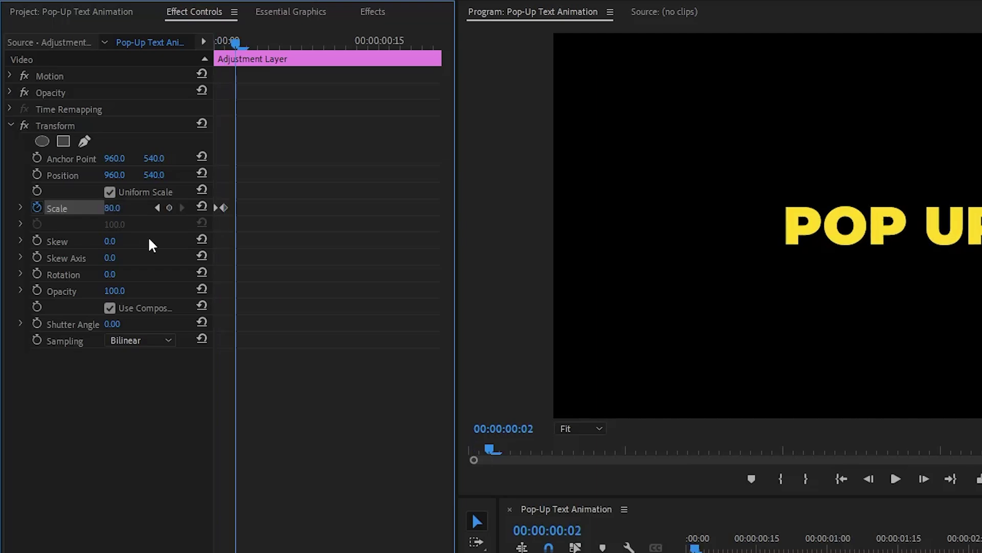
pyautogui.click(115, 208)
pyautogui.write('90')
pyautogui.press('Return')
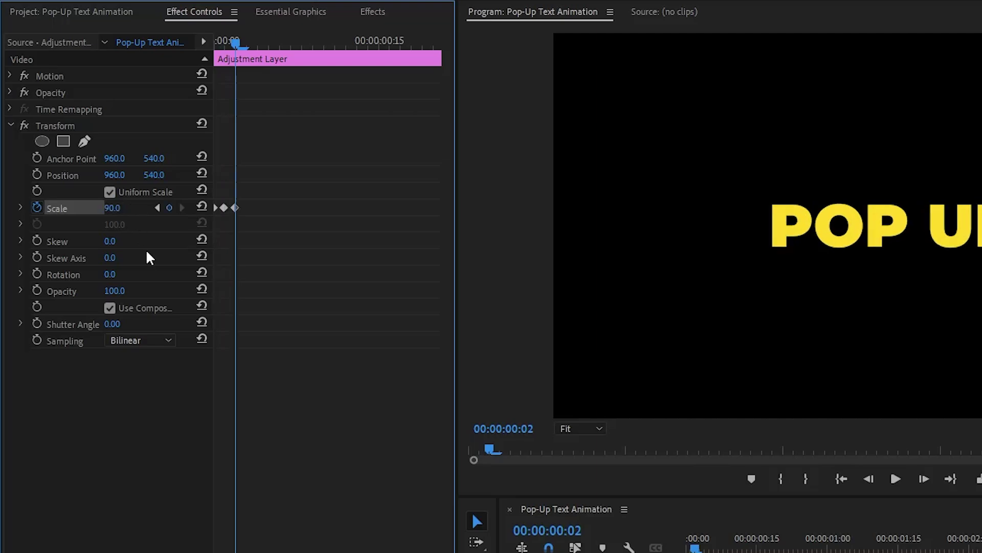
pyautogui.press('Right')
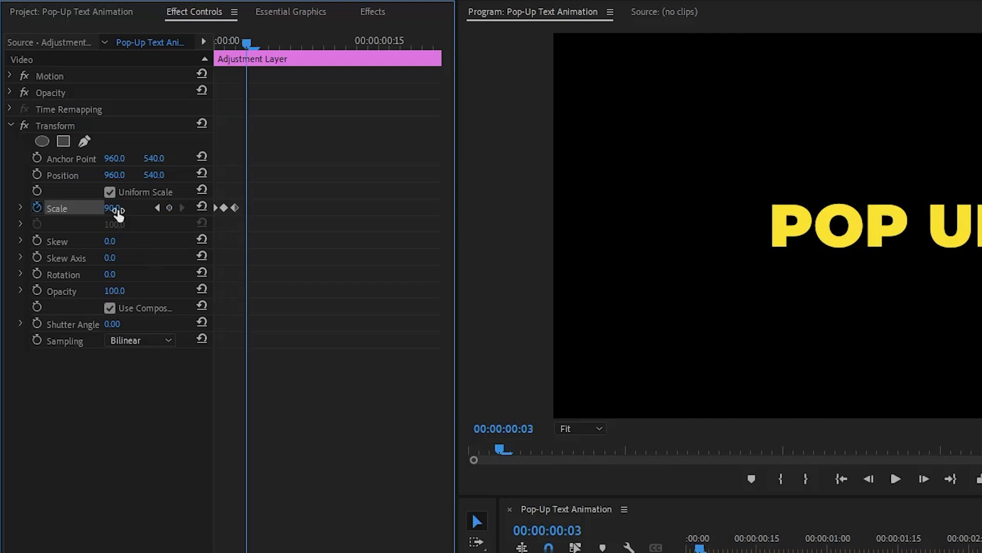
# - Keyframe Transform Scale at 100 on frame 3 and 127.9 on frame 4
pyautogui.click(116, 209)
pyautogui.write('100')
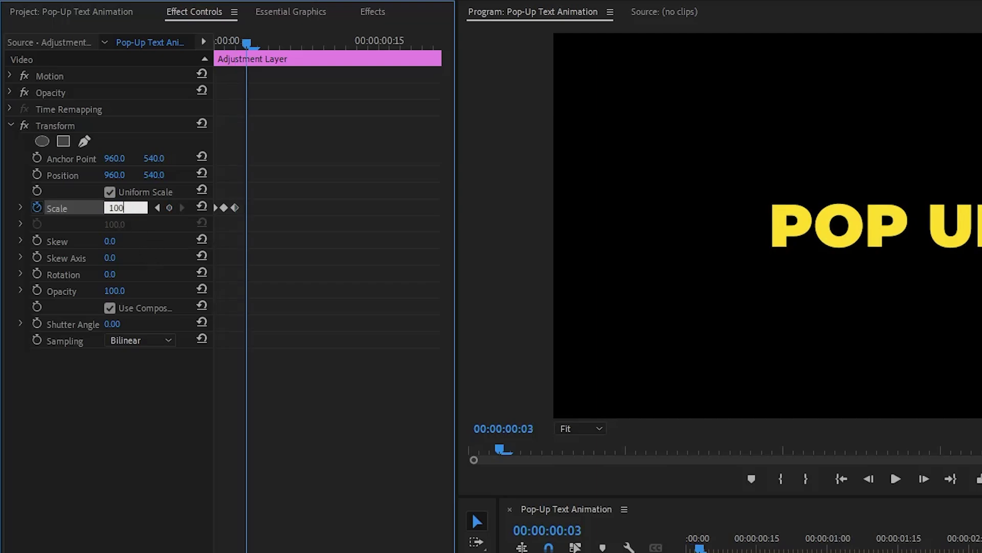
pyautogui.press('Return')
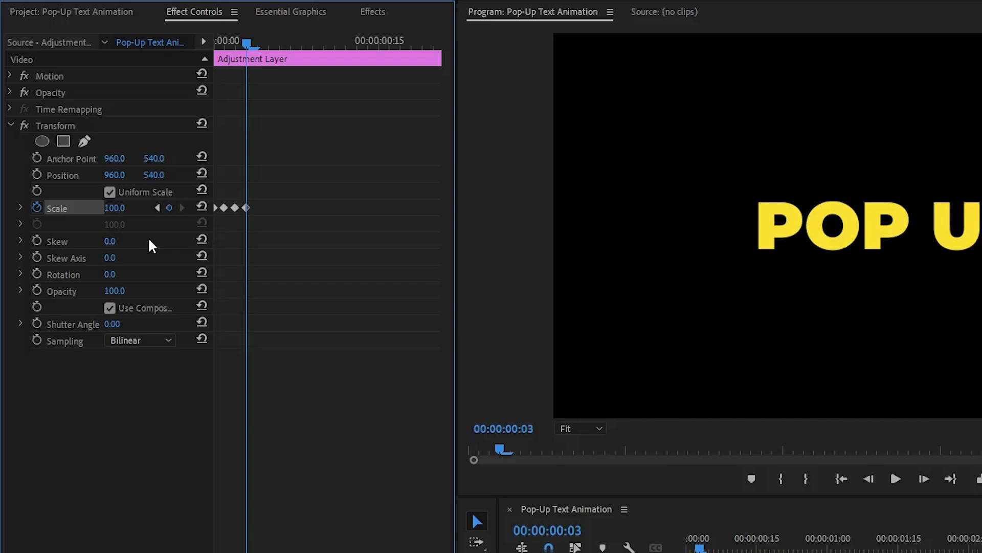
pyautogui.press('Right')
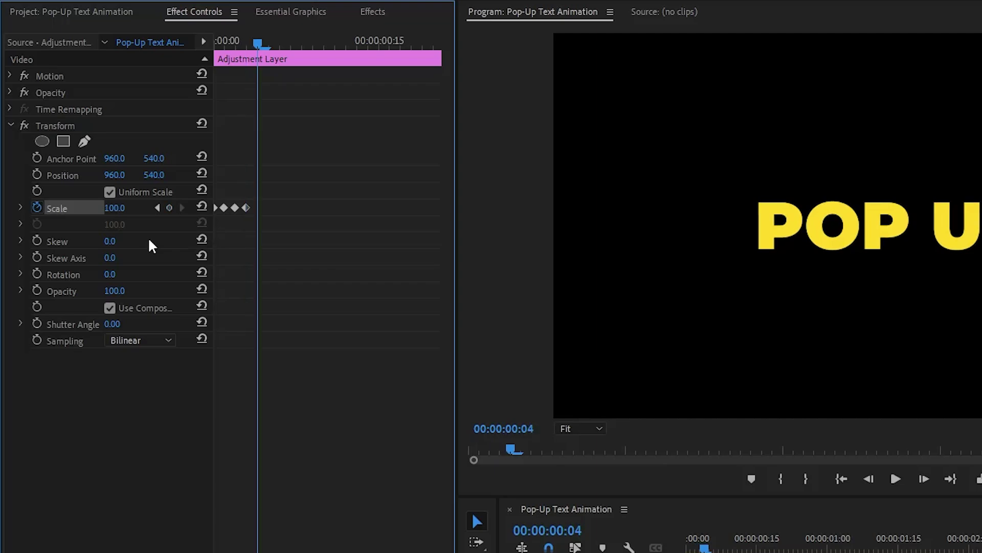
pyautogui.click(123, 208)
pyautogui.write('1')
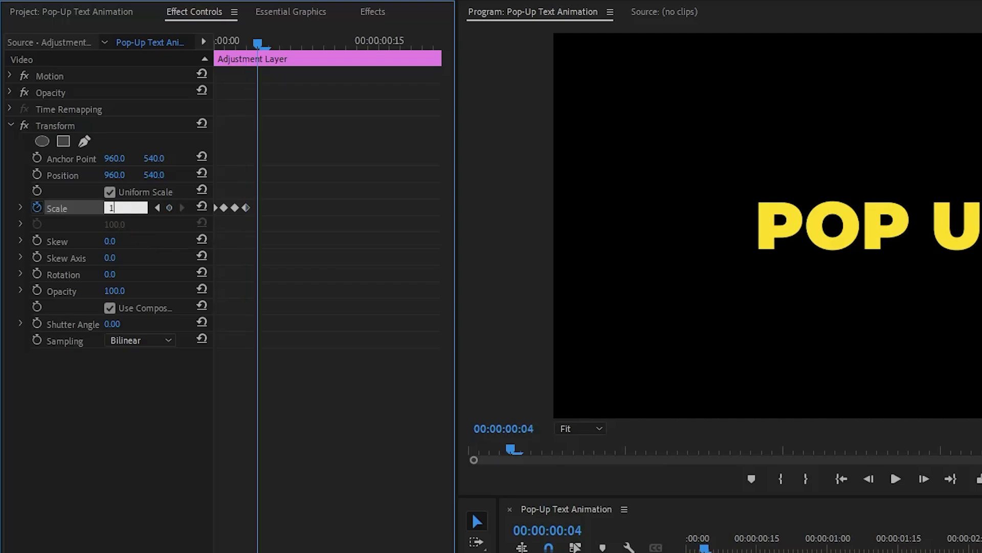
pyautogui.write('27.9')
pyautogui.press('Return')
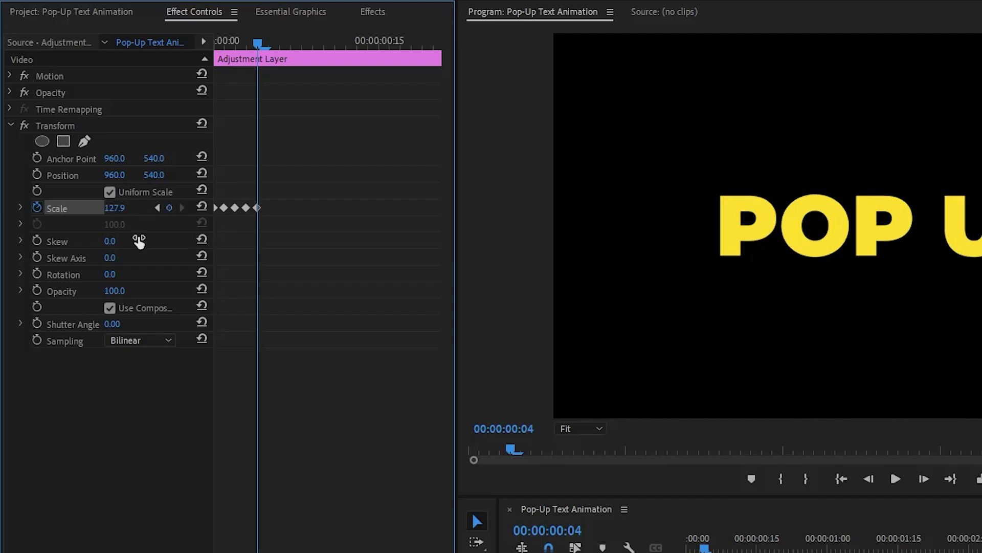
pyautogui.press('Right')
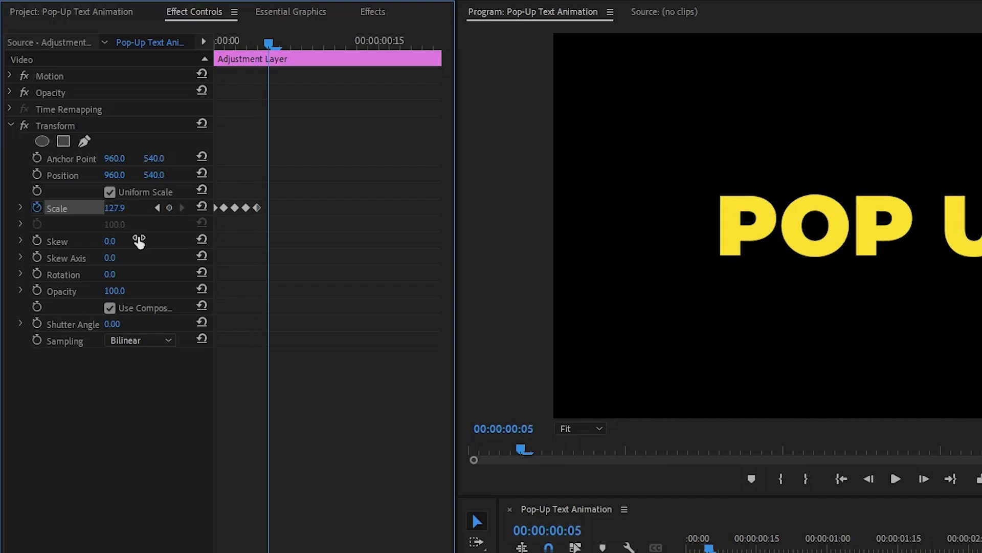
# - Keyframe Transform Scale at 135.8 on frame 5 and 128.3 on frame 6
pyautogui.click(118, 208)
pyautogui.write('135.8')
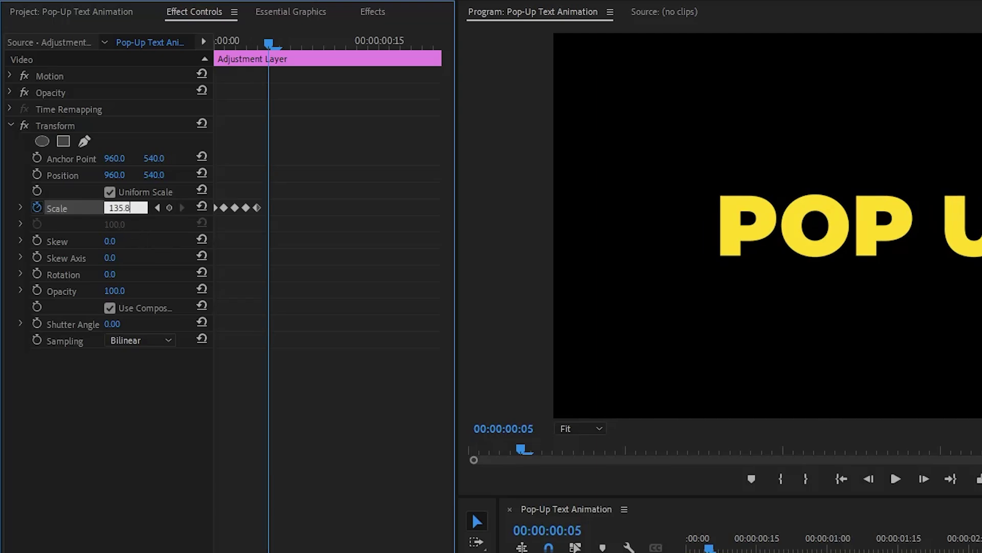
pyautogui.press('Return')
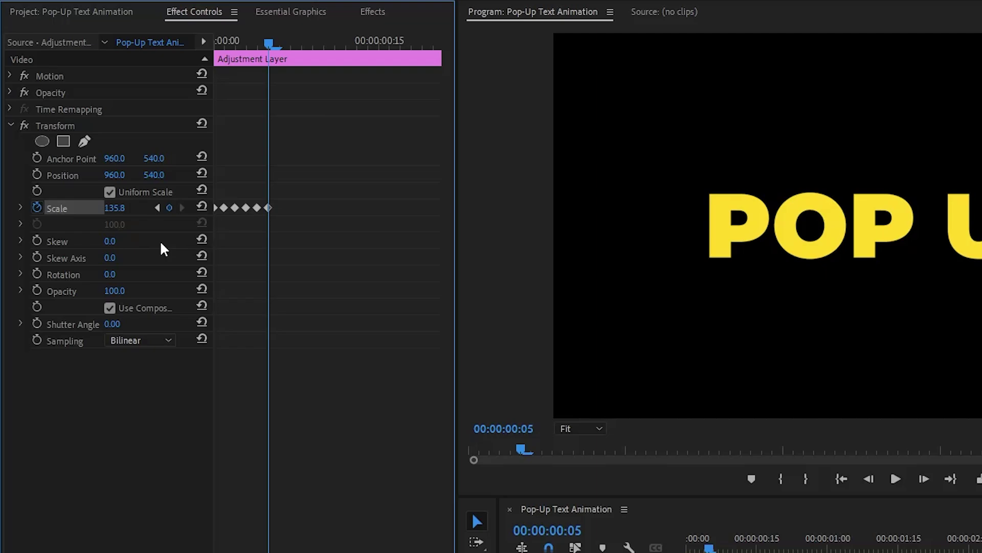
pyautogui.press('Right')
pyautogui.click(125, 206)
pyautogui.write('128.3')
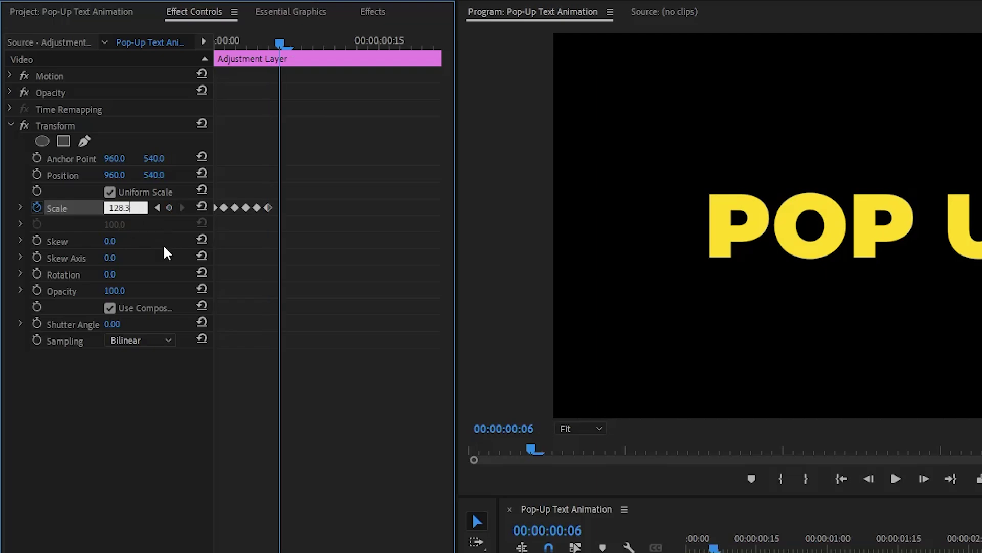
pyautogui.press('Return')
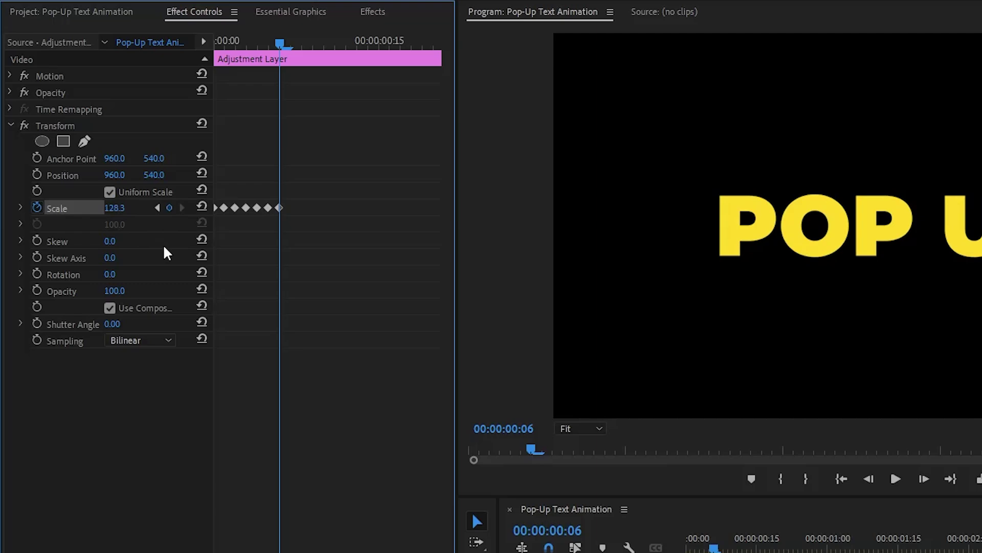
pyautogui.press('Right')
# - Keyframe Transform Scale at 113.9, 100 and 91.3 on frames 7 to 9
pyautogui.click(125, 209)
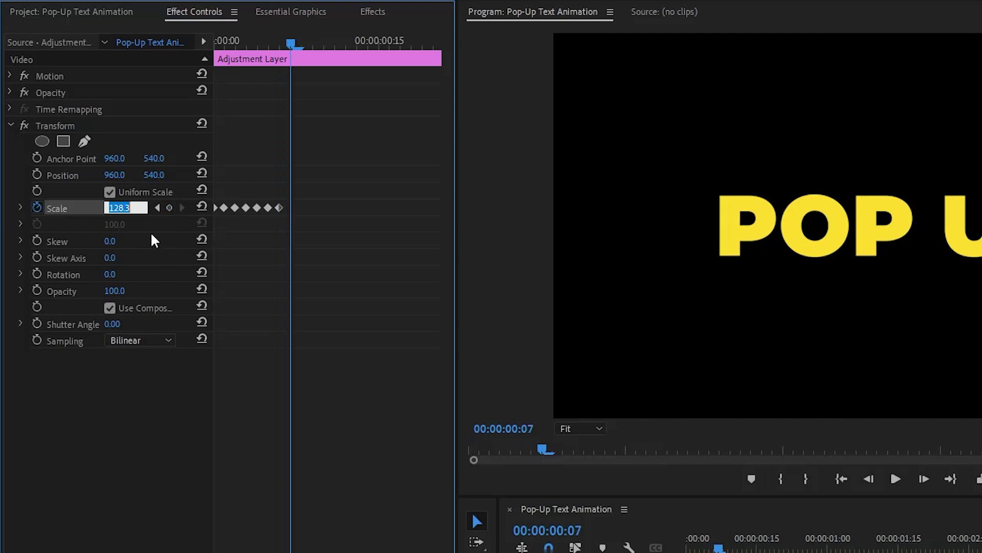
pyautogui.write('113.9')
pyautogui.press('Return')
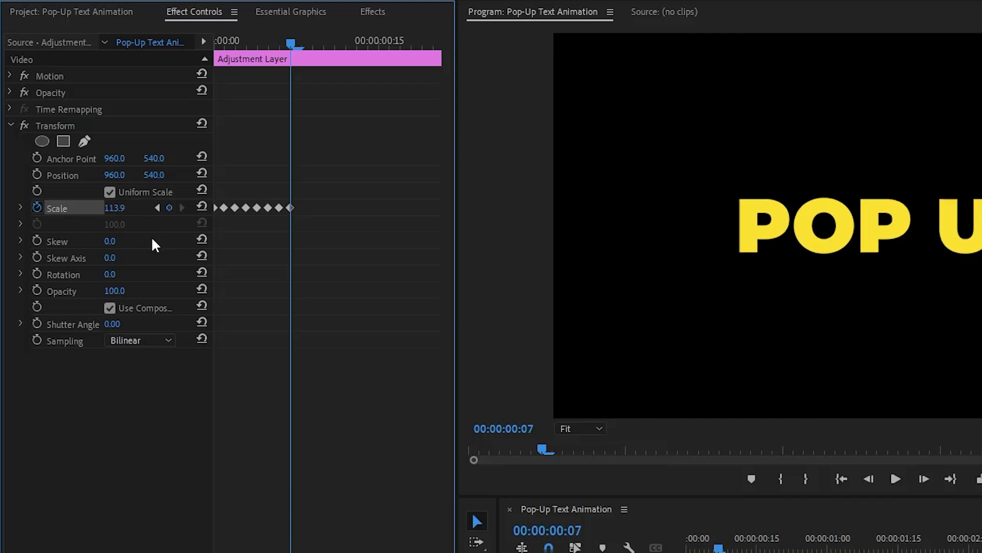
pyautogui.press('Right')
pyautogui.click(116, 206)
pyautogui.write('100')
pyautogui.press('Return')
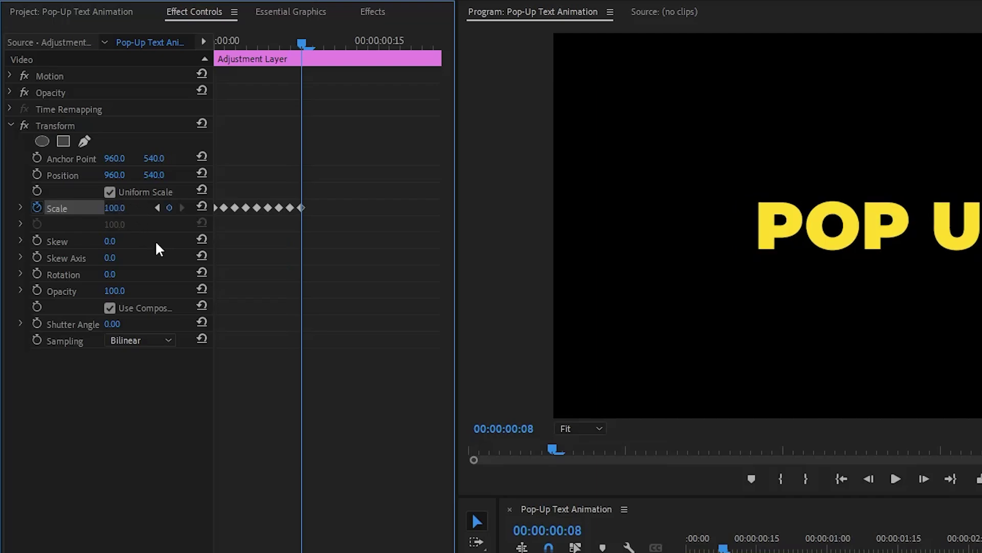
pyautogui.press('Right')
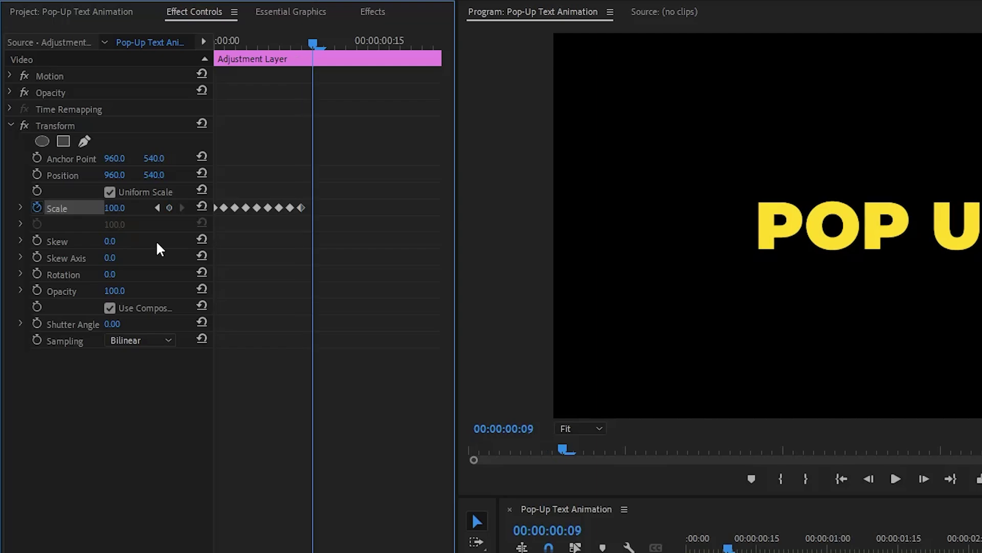
pyautogui.click(114, 208)
pyautogui.write('91.3')
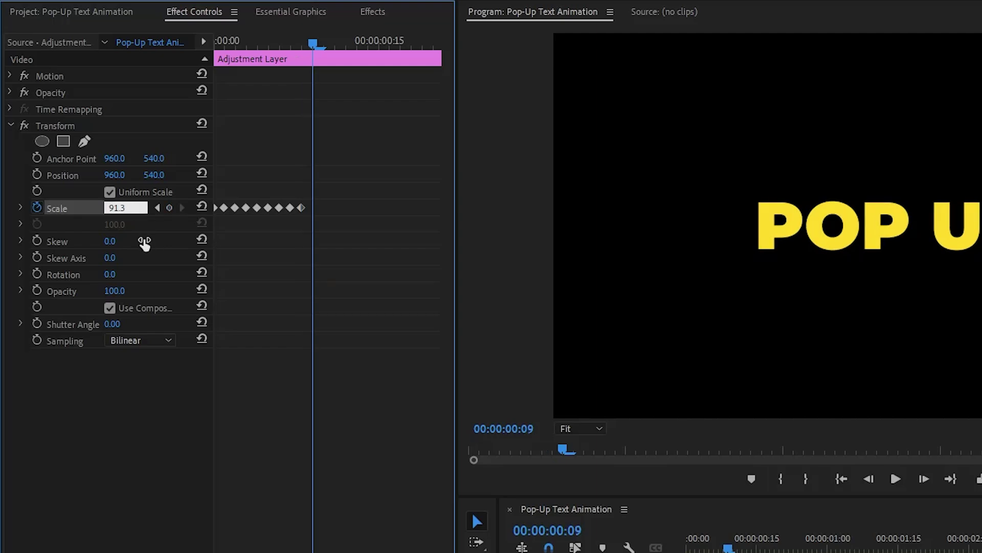
pyautogui.press('Return')
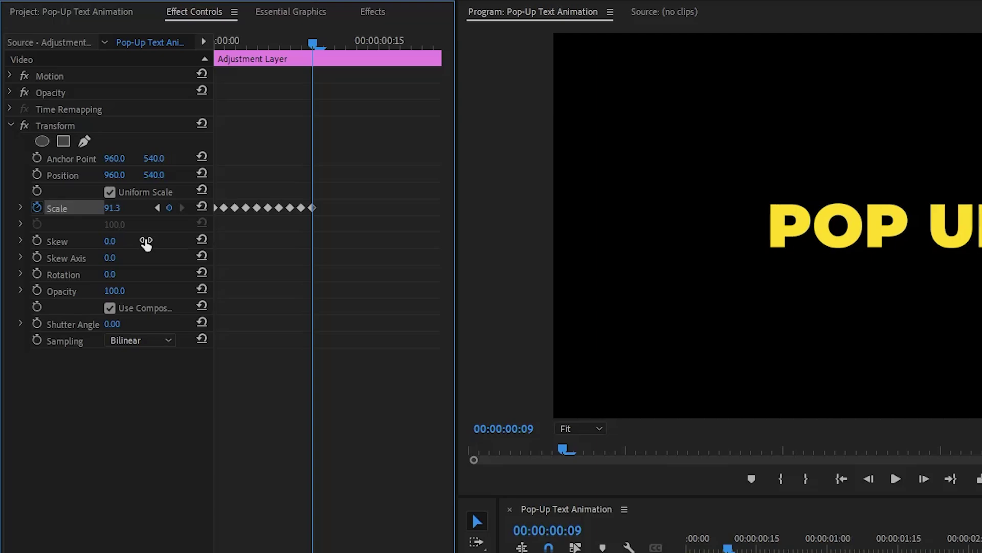
pyautogui.press('Right')
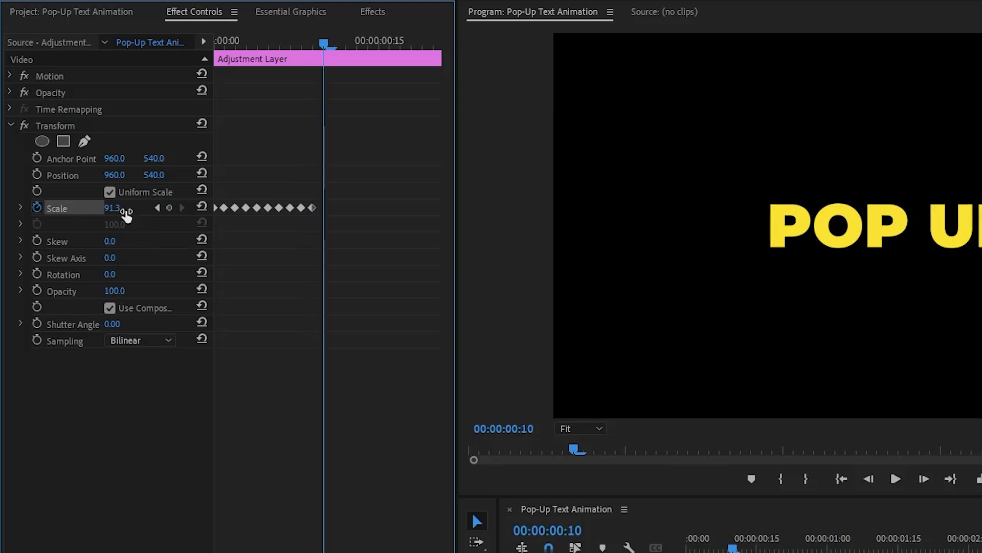
# - Keyframe Transform Scale at 88.9 on frame 10 and 91.2 on frame 11
pyautogui.click(122, 209)
pyautogui.write('88.9')
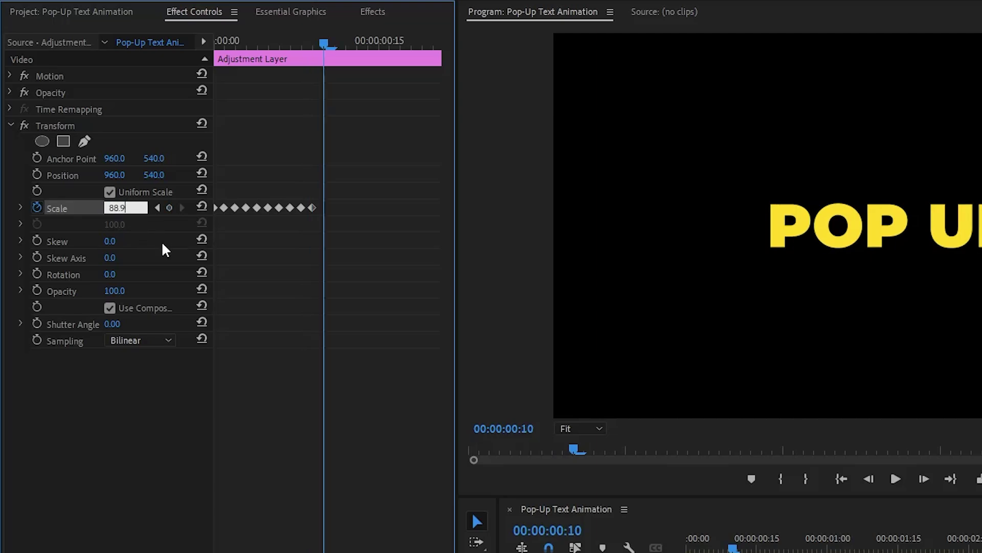
pyautogui.press('Return')
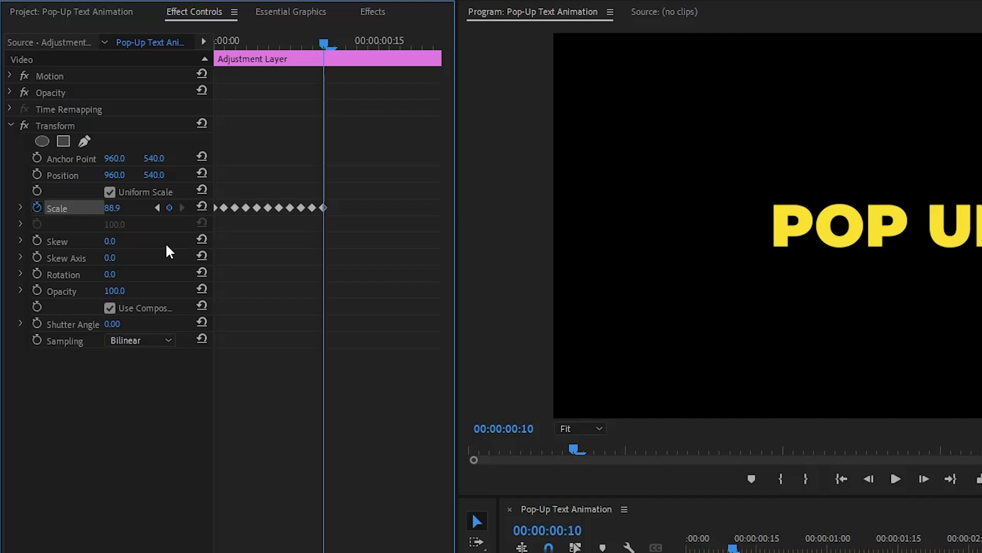
pyautogui.press('Right')
pyautogui.click(113, 208)
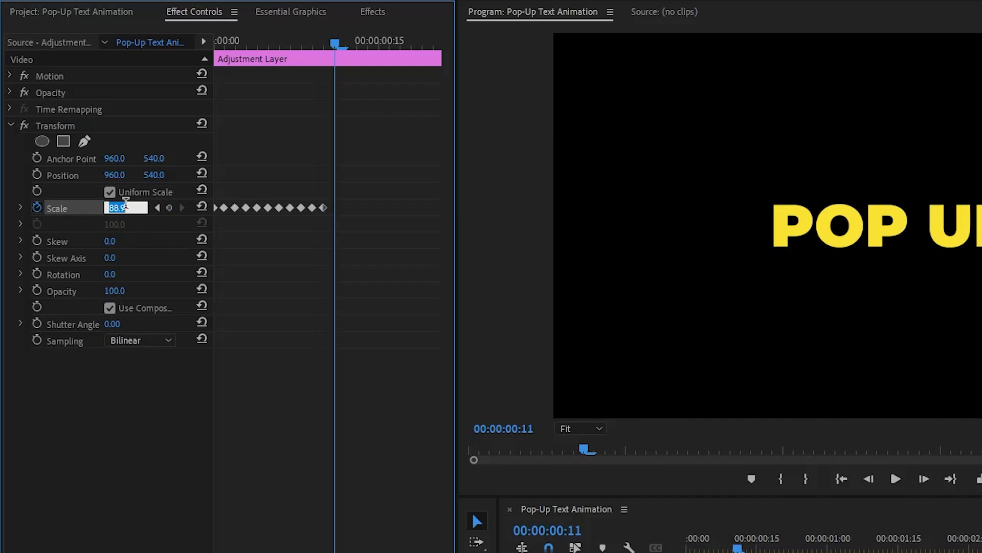
pyautogui.write('91.2')
pyautogui.press('Return')
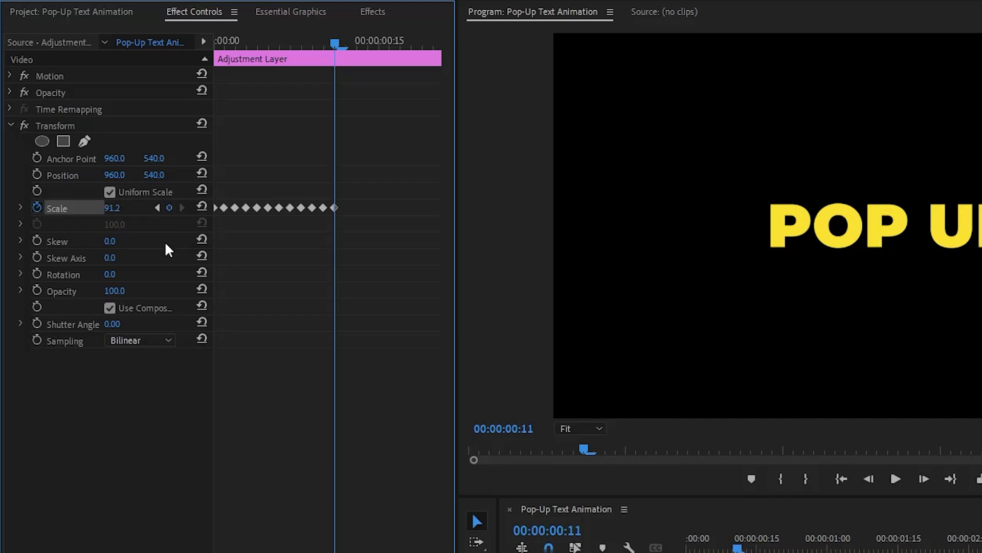
pyautogui.press('Right')
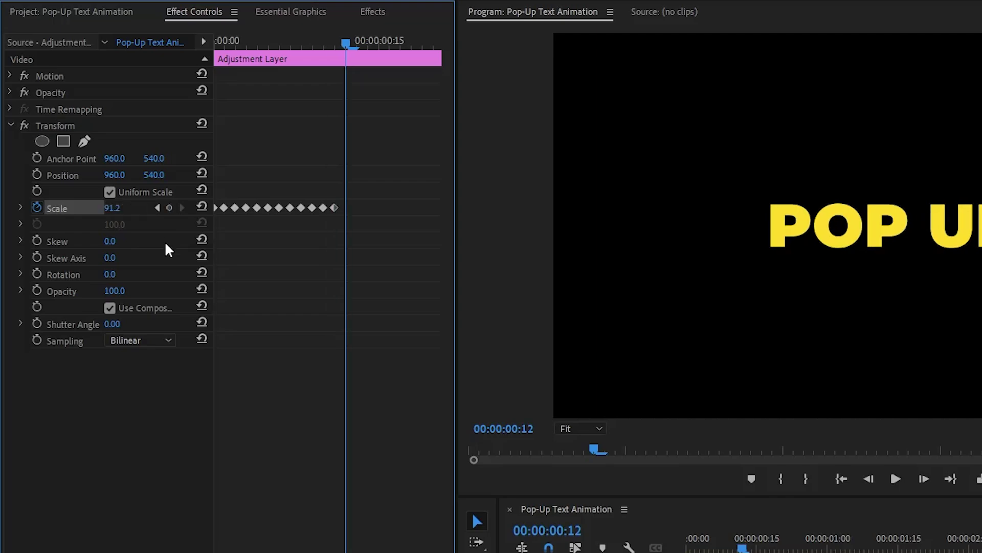
# - Keyframe Transform Scale at 95.7 on frame 12 and 100 on frame 13
pyautogui.click(125, 206)
pyautogui.write('9')
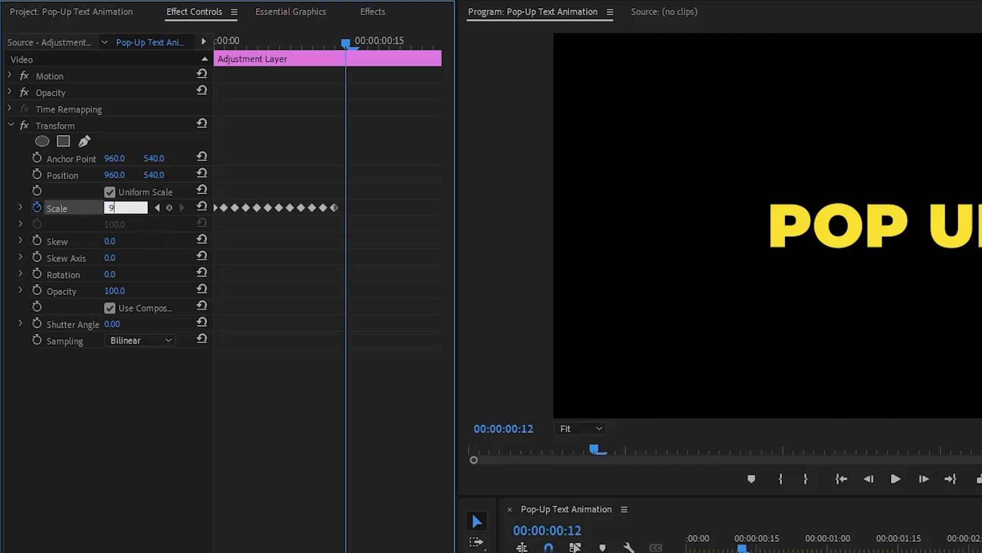
pyautogui.write('5.7')
pyautogui.press('Return')
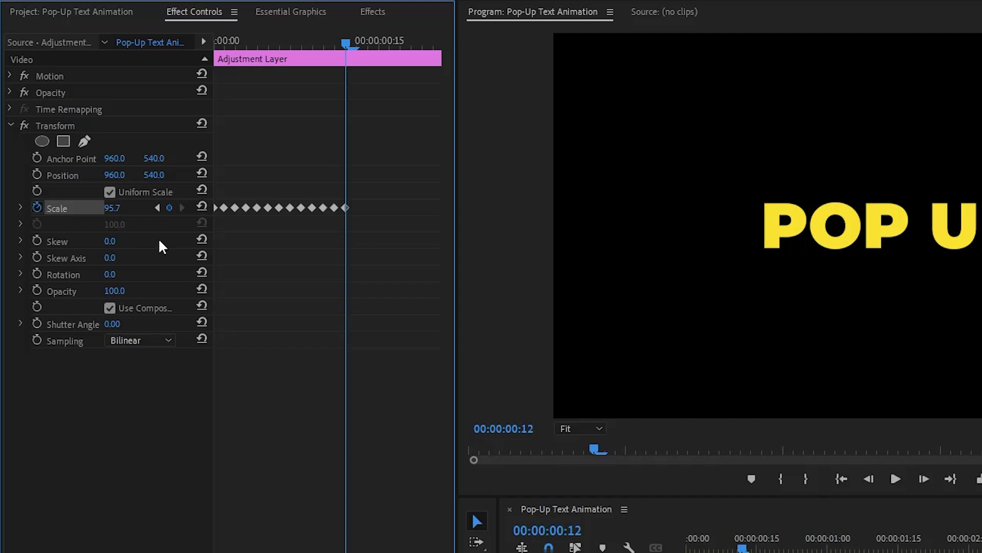
pyautogui.press('Right')
pyautogui.click(113, 208)
pyautogui.write('100')
pyautogui.press('Return')
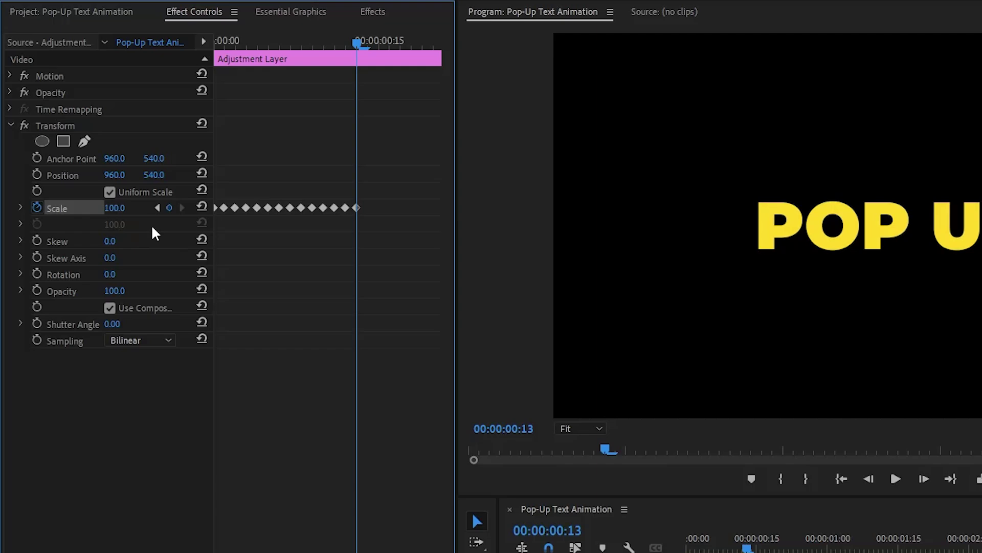
pyautogui.press('Right')
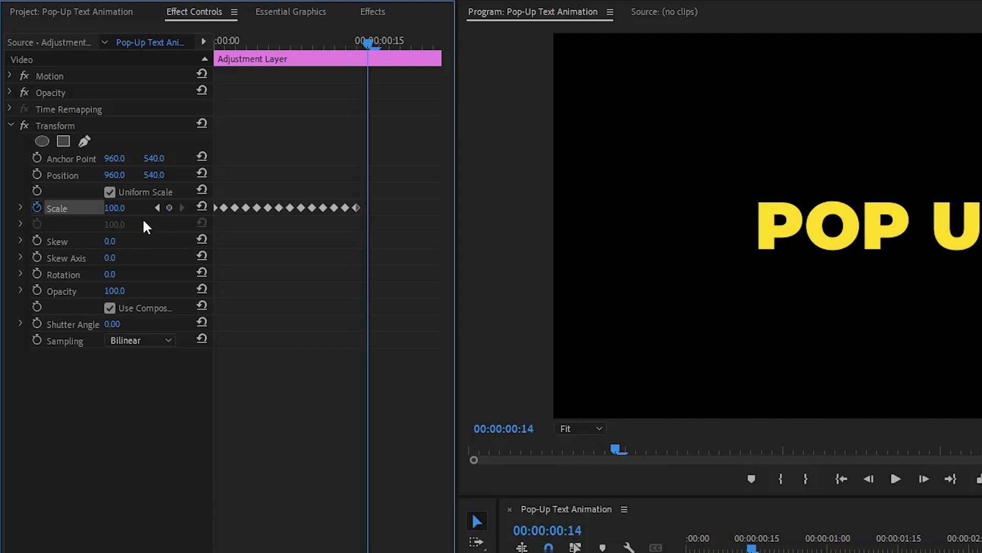
# - Keyframe Transform Scale at 102.7 on frame 14 and 103.5 on frame 15
pyautogui.click(120, 208)
pyautogui.write('102.7')
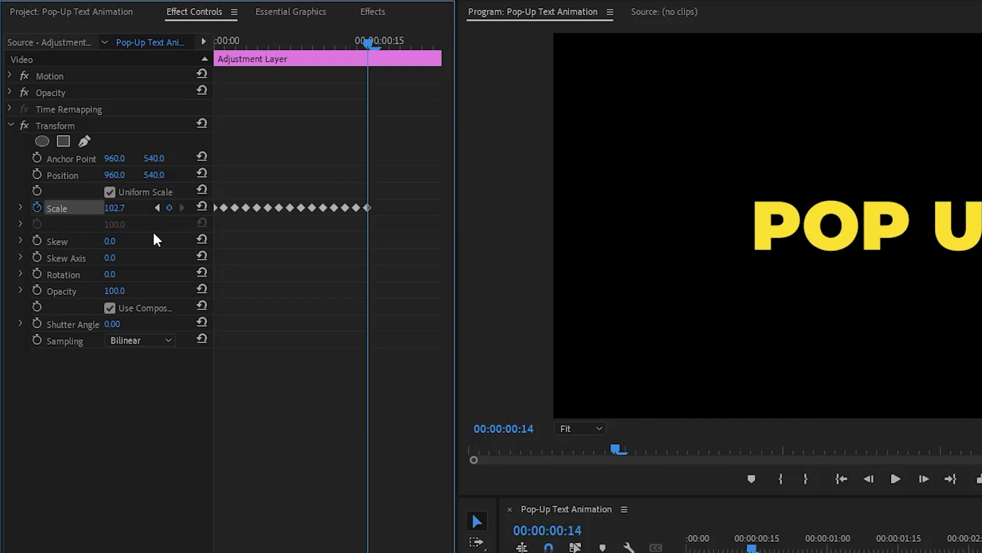
pyautogui.press('Right')
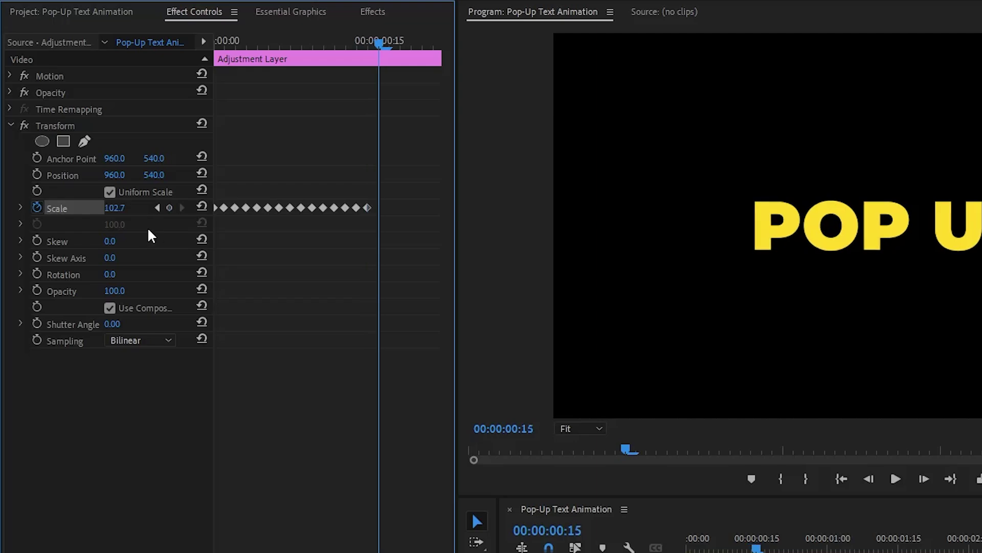
pyautogui.click(126, 207)
pyautogui.write('10')
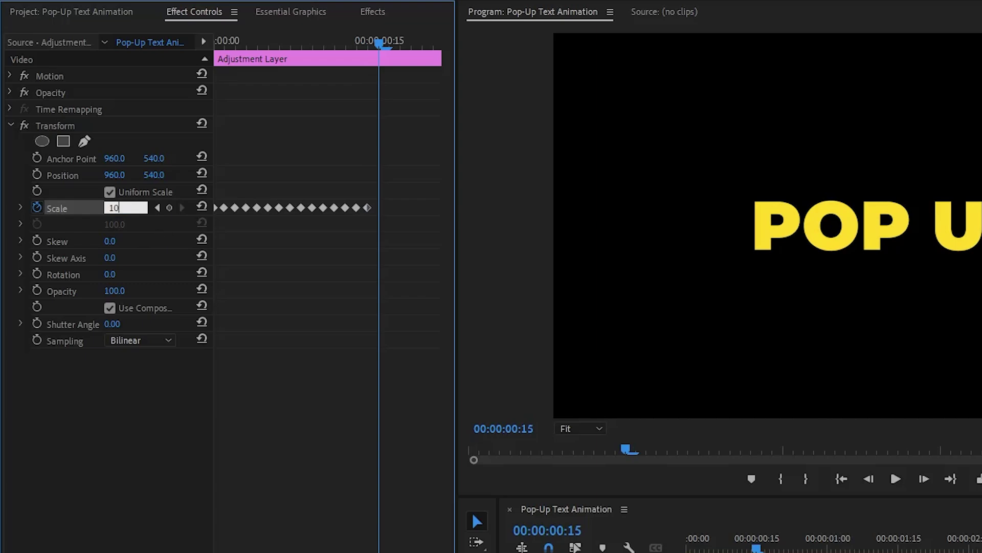
pyautogui.write('3.5')
pyautogui.press('Return')
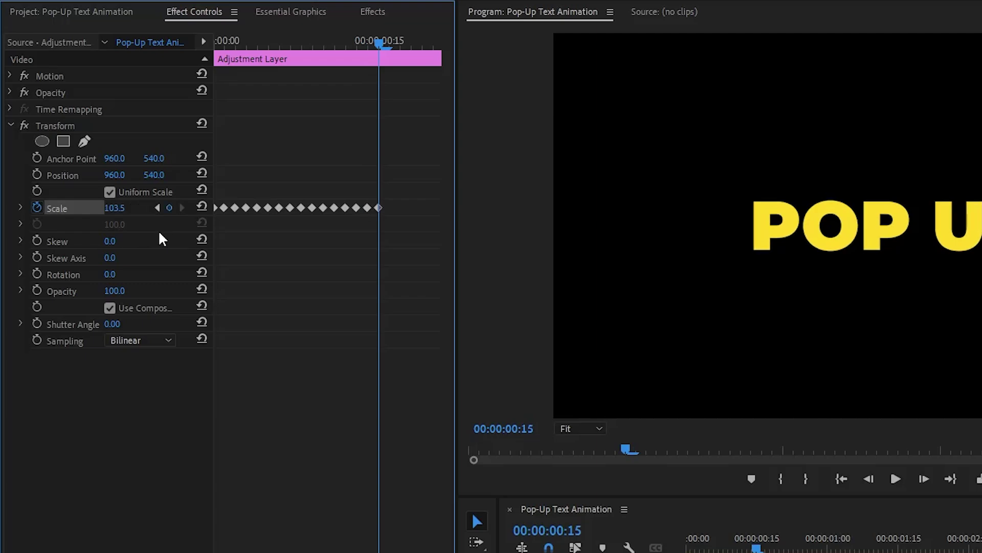
pyautogui.press('Right')
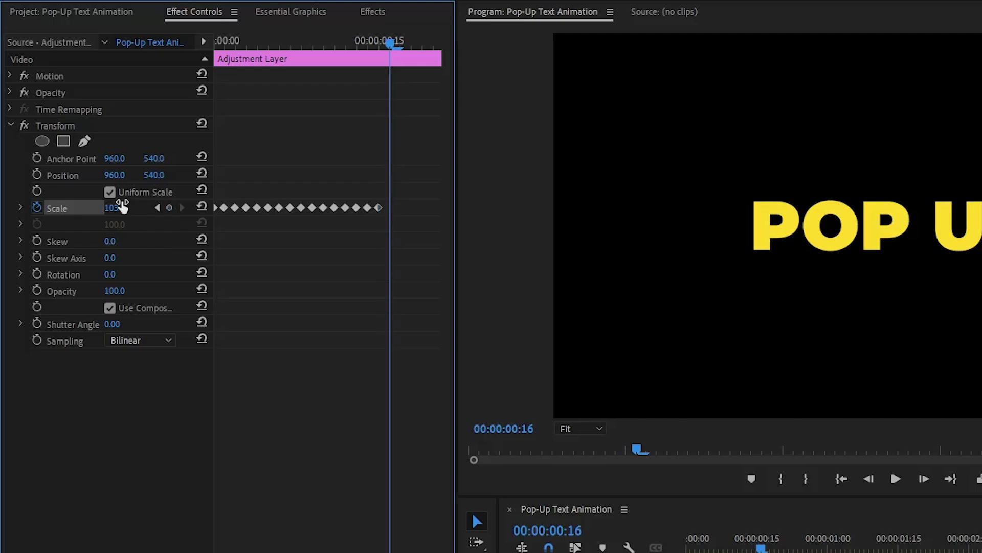
# - Keyframe Transform Scale at 102.7 on frame 16 and 101.3 on frame 17
pyautogui.click(123, 207)
pyautogui.write('102.7')
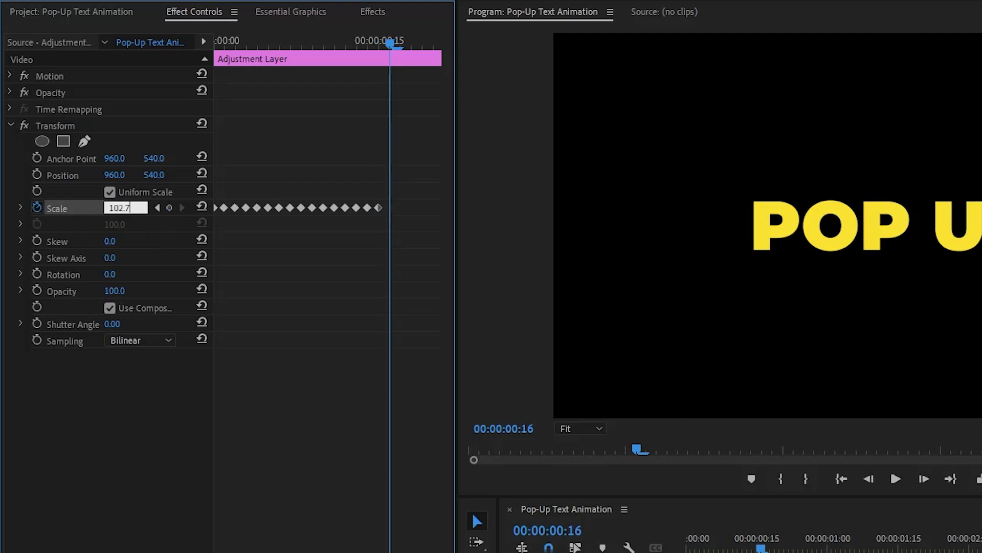
pyautogui.press('Return')
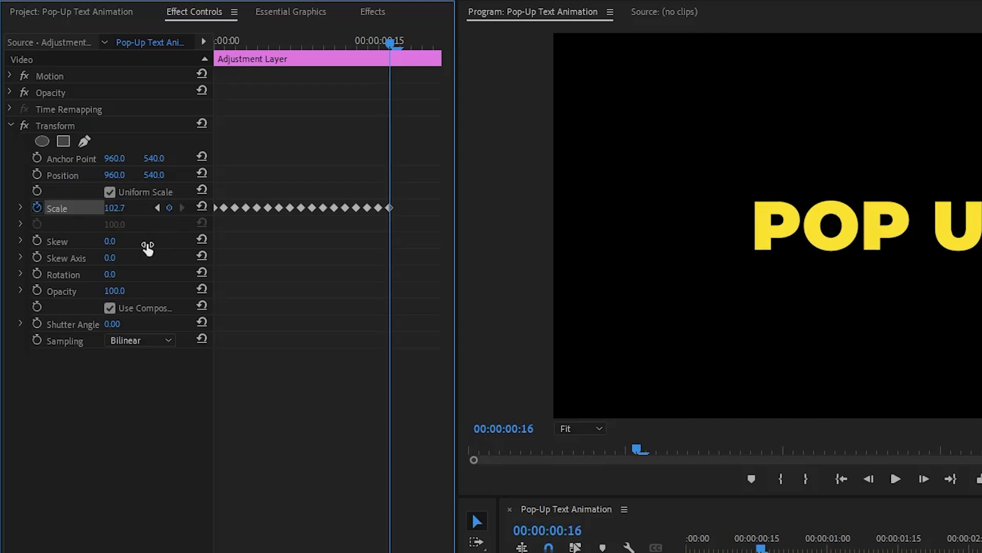
pyautogui.press('Right')
pyautogui.click(123, 207)
pyautogui.write('101.3')
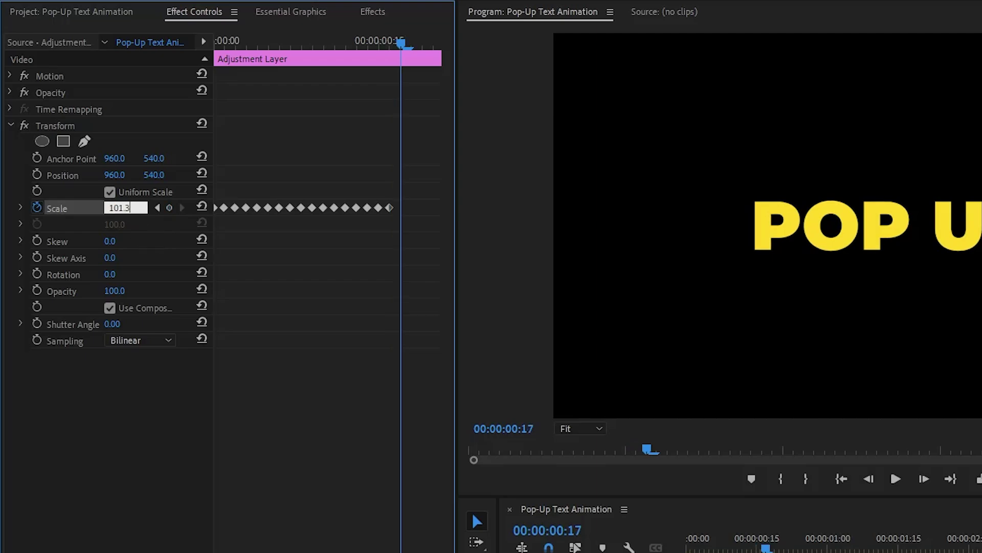
pyautogui.press('Return')
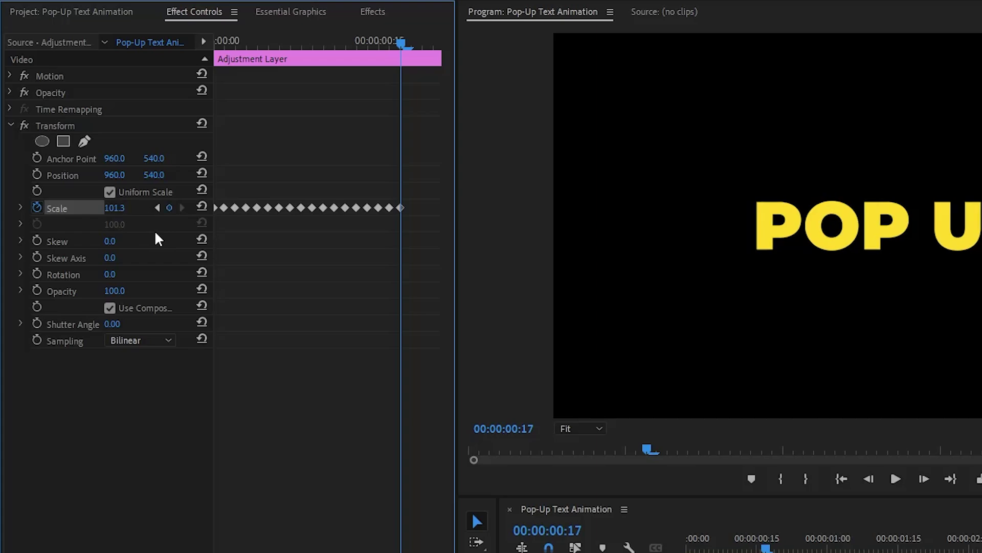
pyautogui.press('Right')
# - Keyframe Transform Scale at 100, 99.2 and 98.9 on frames 18 to 20
pyautogui.click(123, 208)
pyautogui.write('100')
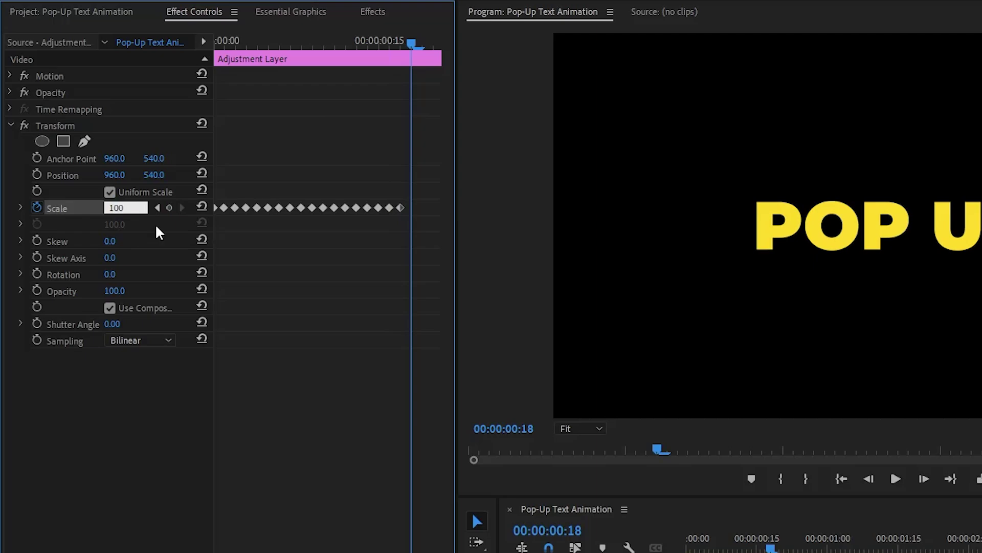
pyautogui.press('Return')
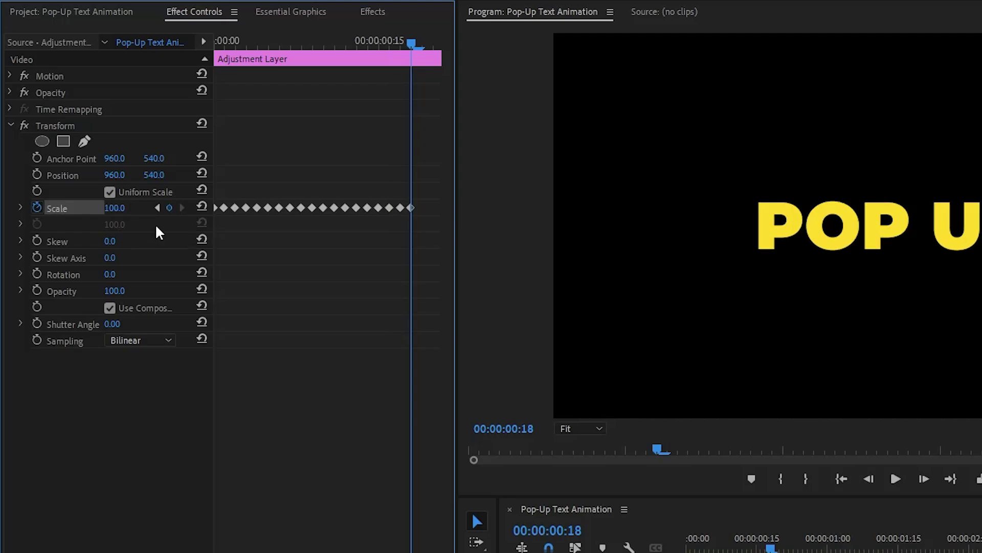
pyautogui.press('Right')
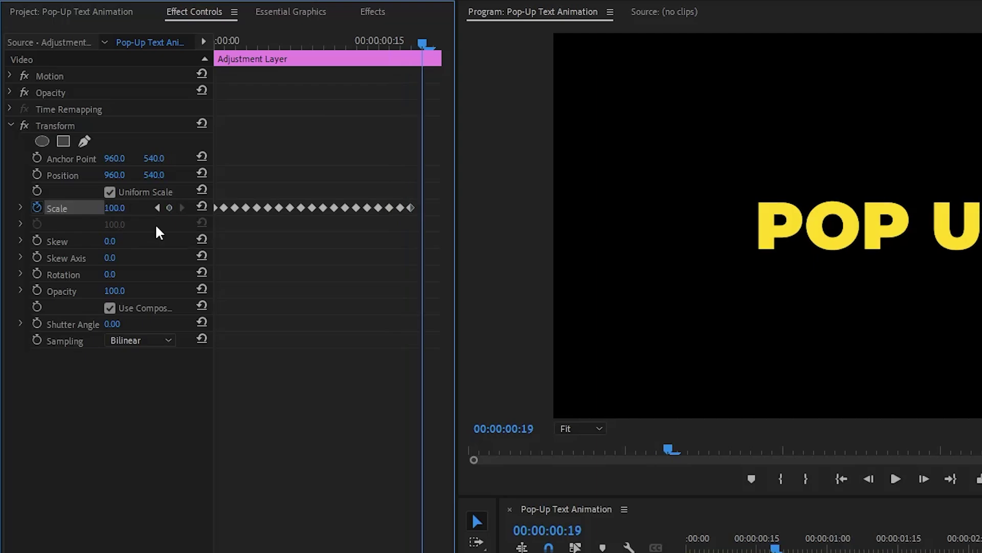
pyautogui.click(125, 209)
pyautogui.write('9')
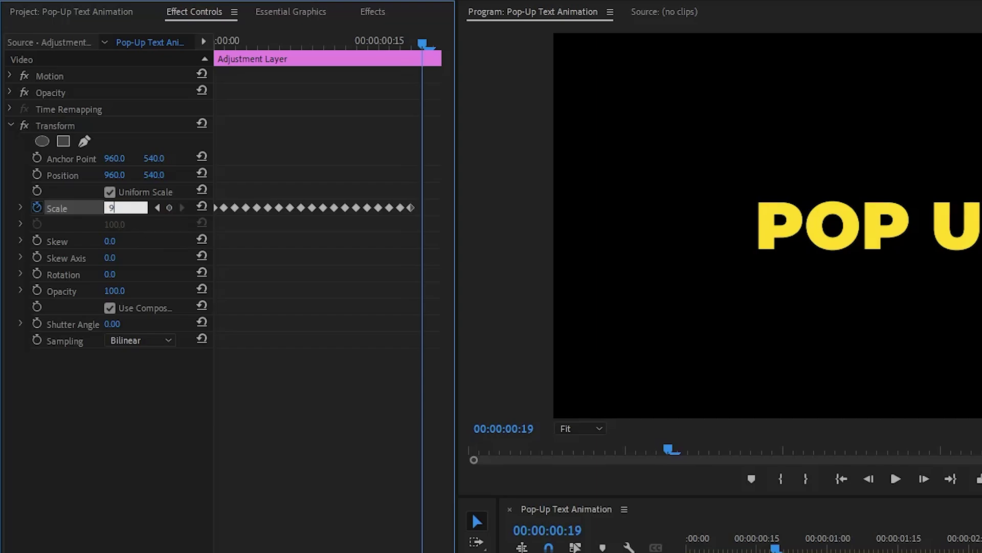
pyautogui.write('9.2')
pyautogui.press('Return')
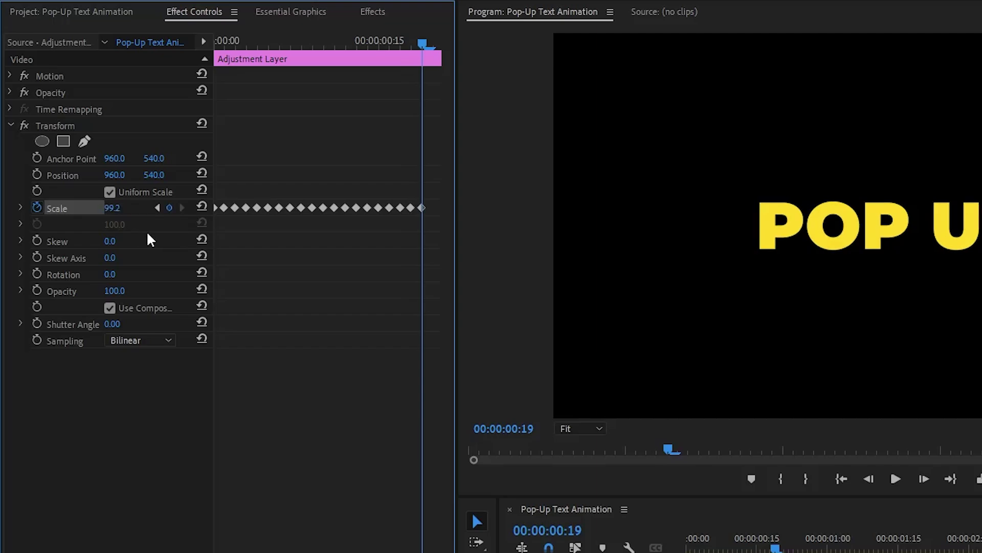
pyautogui.press('Right')
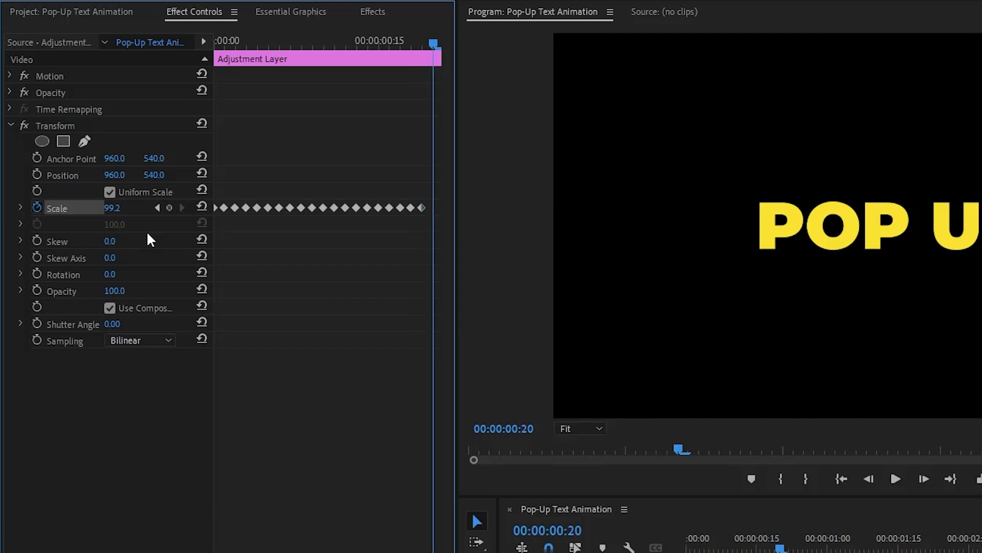
pyautogui.click(114, 209)
pyautogui.write('98.9')
pyautogui.press('Return')
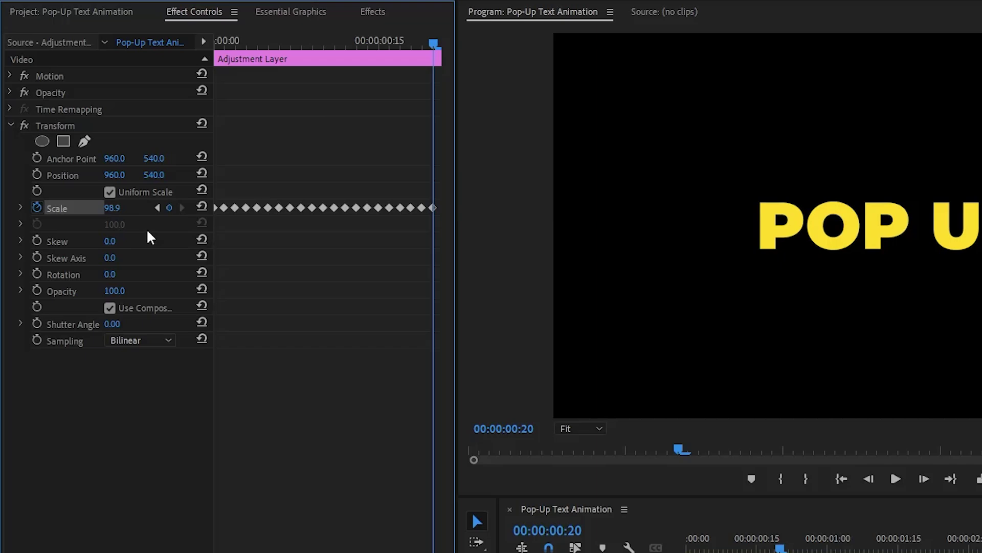
# - Keyframe Transform Scale at 99.1, 99.6 and 100 on frames 21 to 23
pyautogui.press('Right')
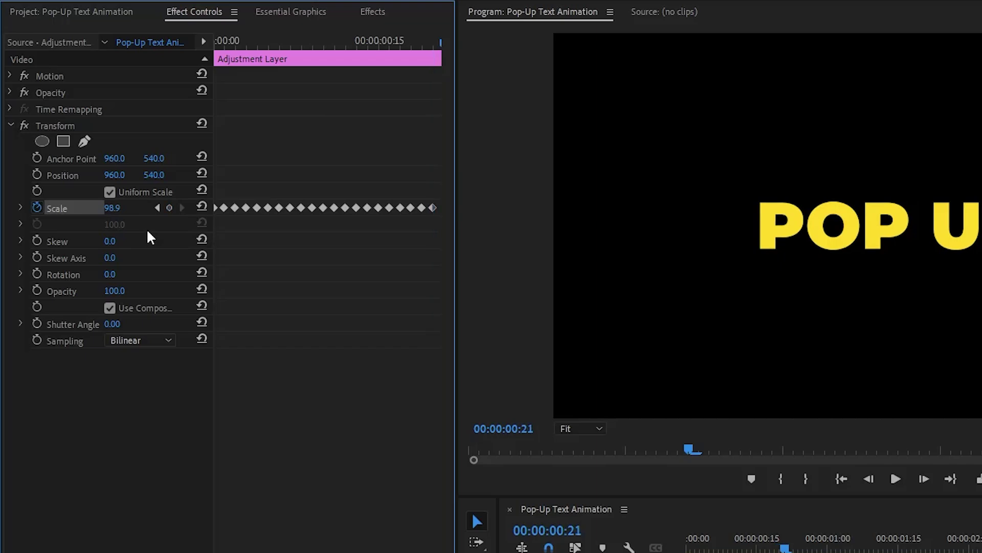
pyautogui.click(118, 209)
pyautogui.write('99.1')
pyautogui.press('Return')
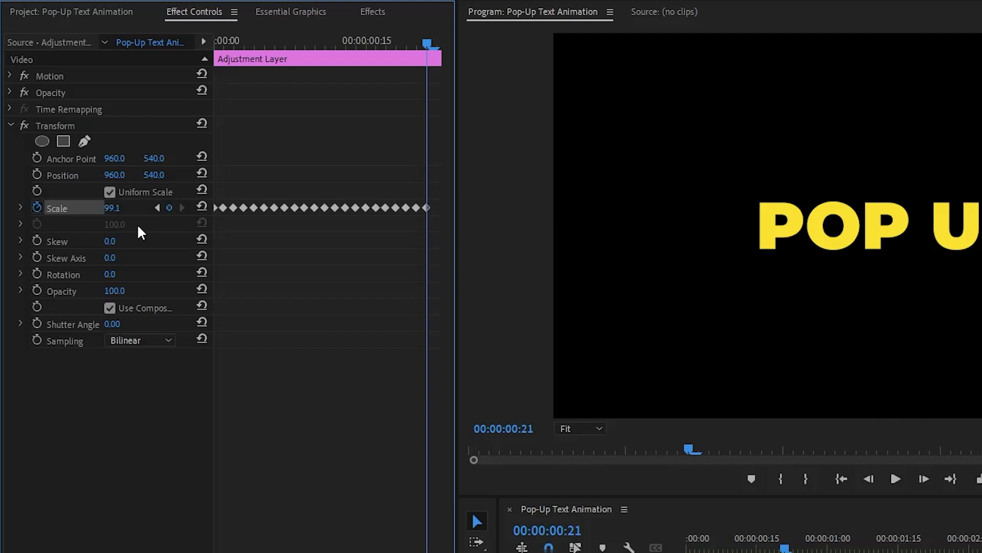
pyautogui.press('Right')
pyautogui.click(121, 206)
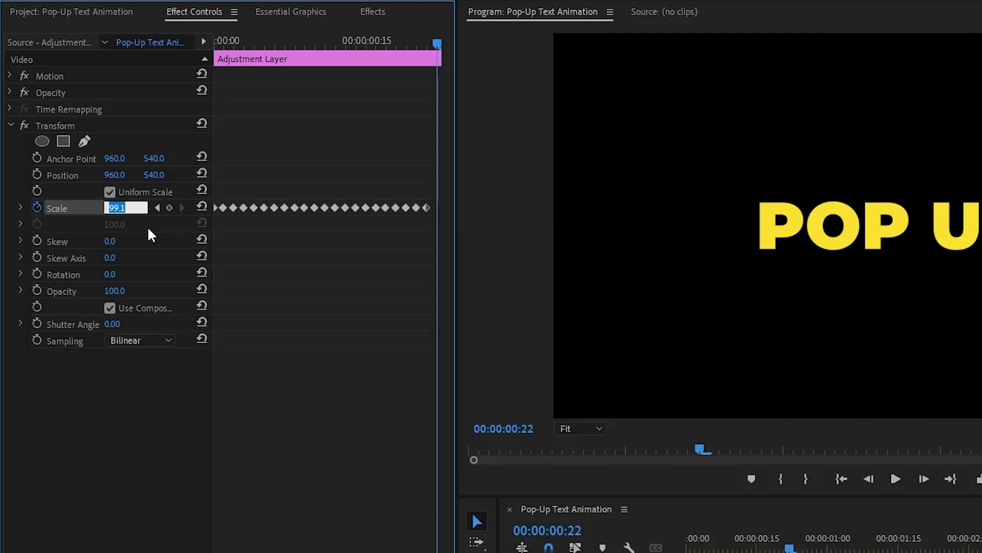
pyautogui.write('99.6')
pyautogui.press('Return')
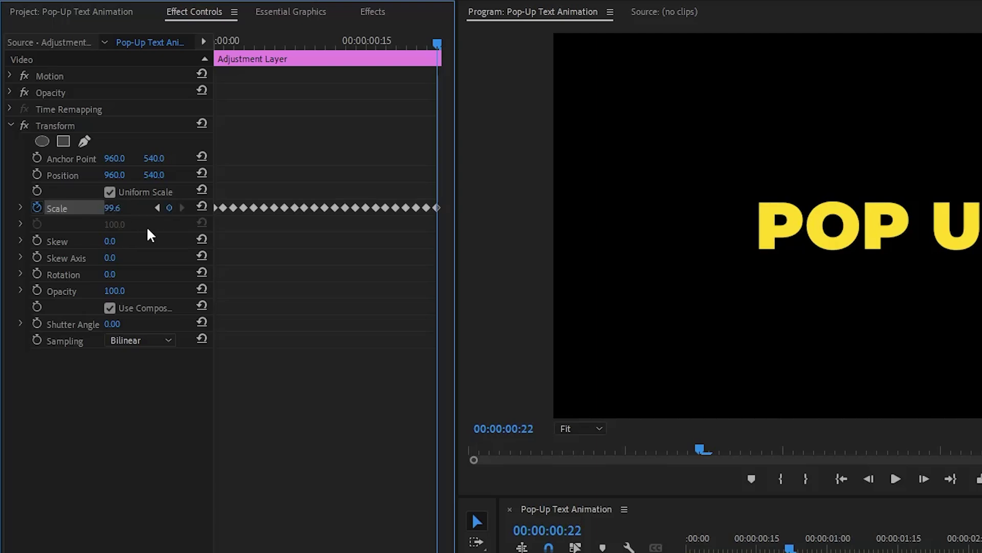
pyautogui.press('Right')
pyautogui.click(128, 206)
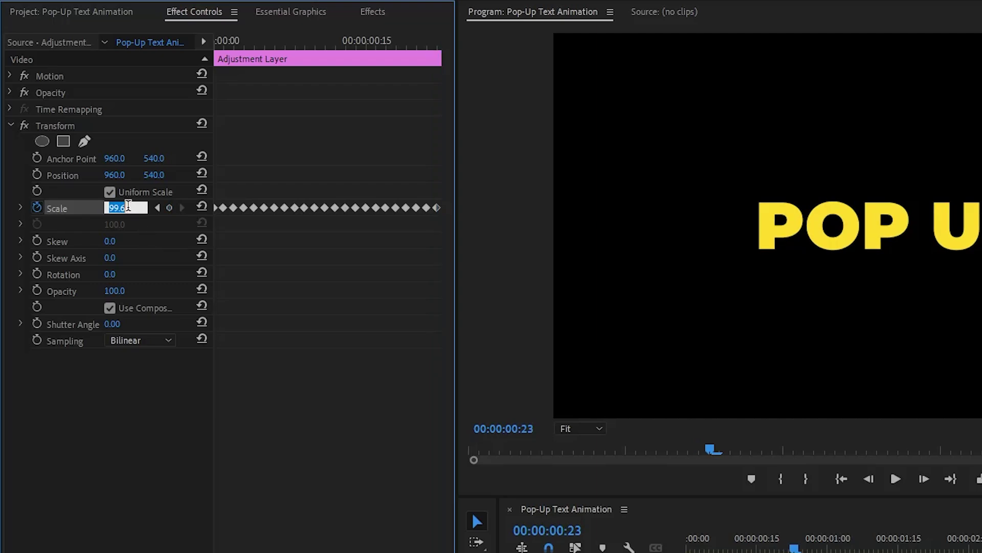
pyautogui.write('100')
pyautogui.press('Return')
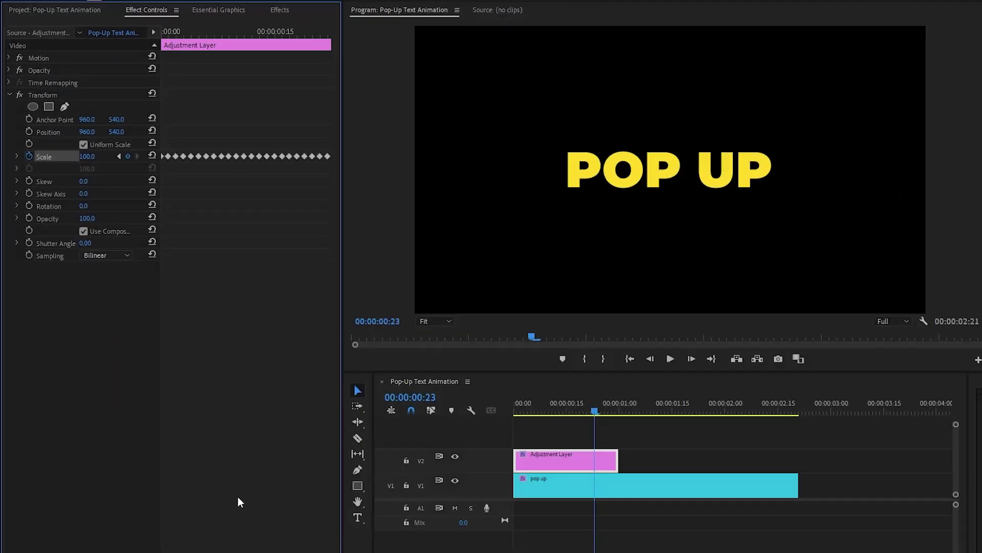
# - Fit all Scale keyframes into view and play back the bounce from the start
pyautogui.press('-')
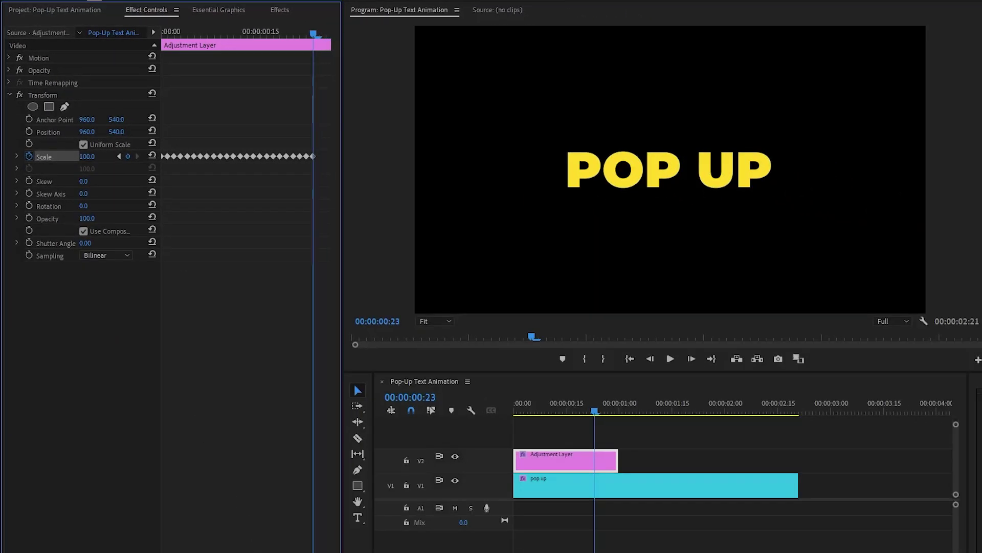
pyautogui.moveTo(320, 136); pyautogui.dragTo(144, 228)
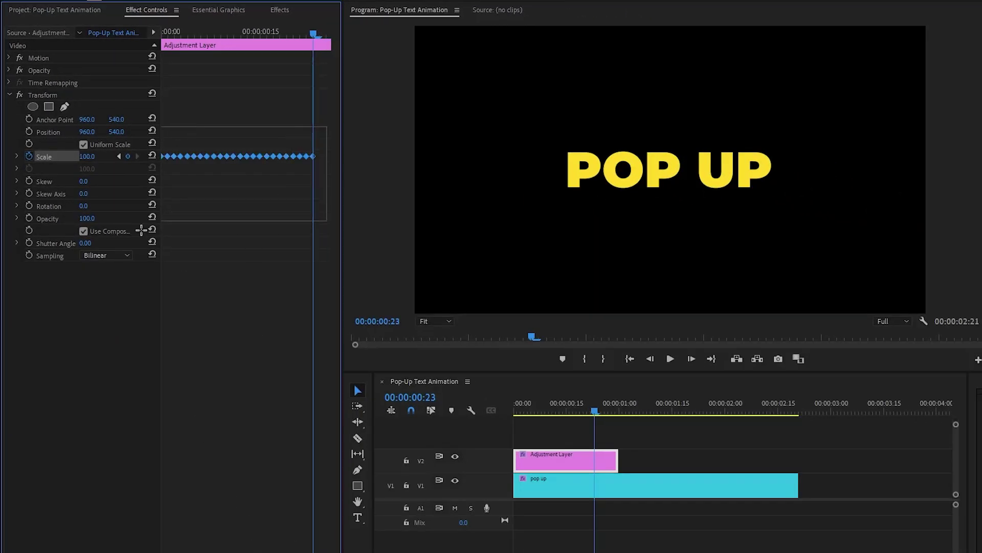
pyautogui.click(214, 340)
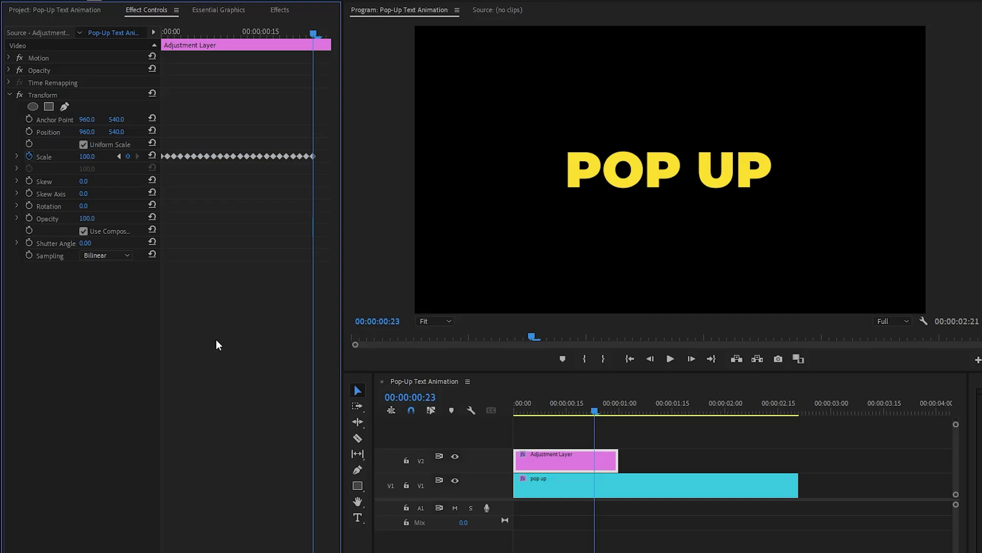
pyautogui.moveTo(544, 414); pyautogui.dragTo(471, 411)
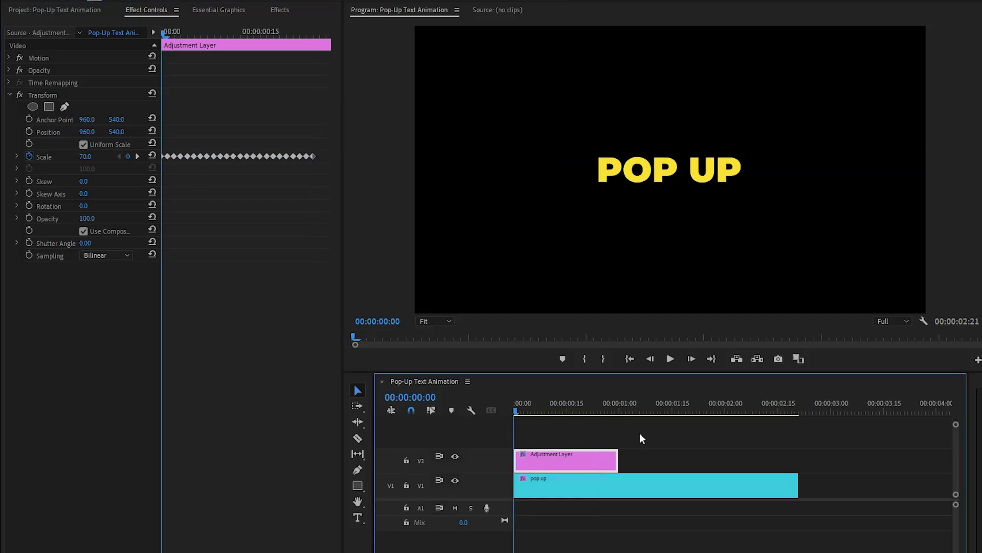
pyautogui.press('space')
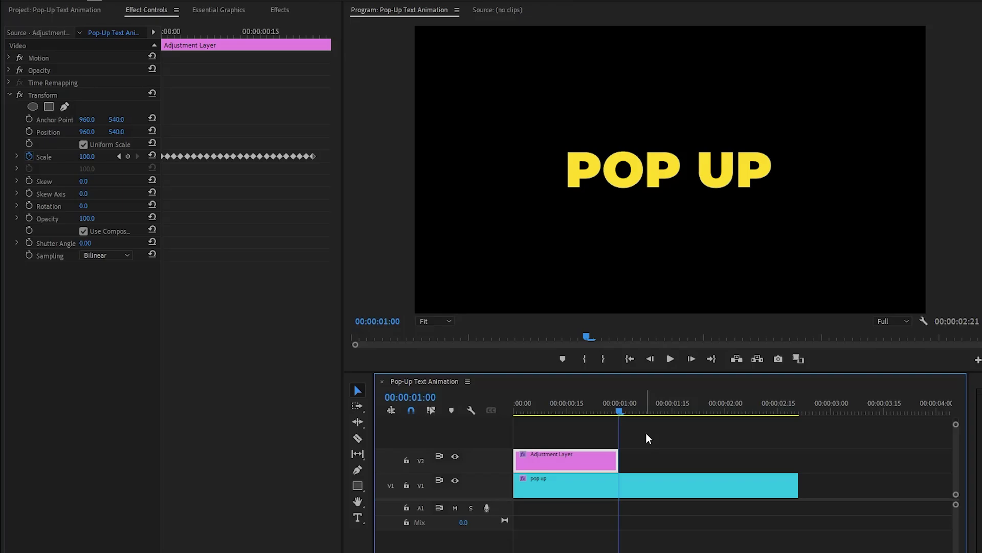
# - Add a Transform Opacity keyframe at frame 0 of the adjustment layer
pyautogui.moveTo(223, 34); pyautogui.dragTo(116, 33)
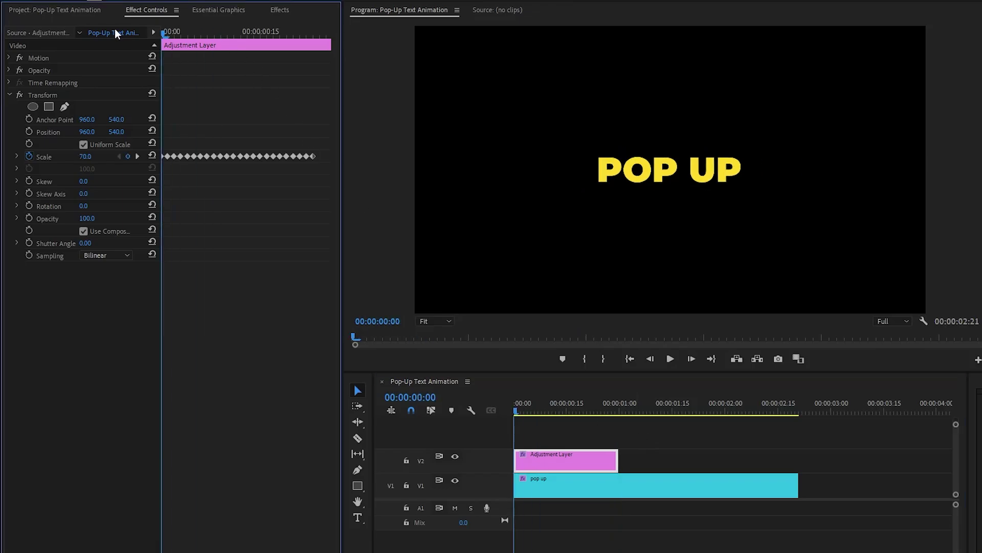
pyautogui.moveTo(332, 550); pyautogui.dragTo(226, 546)
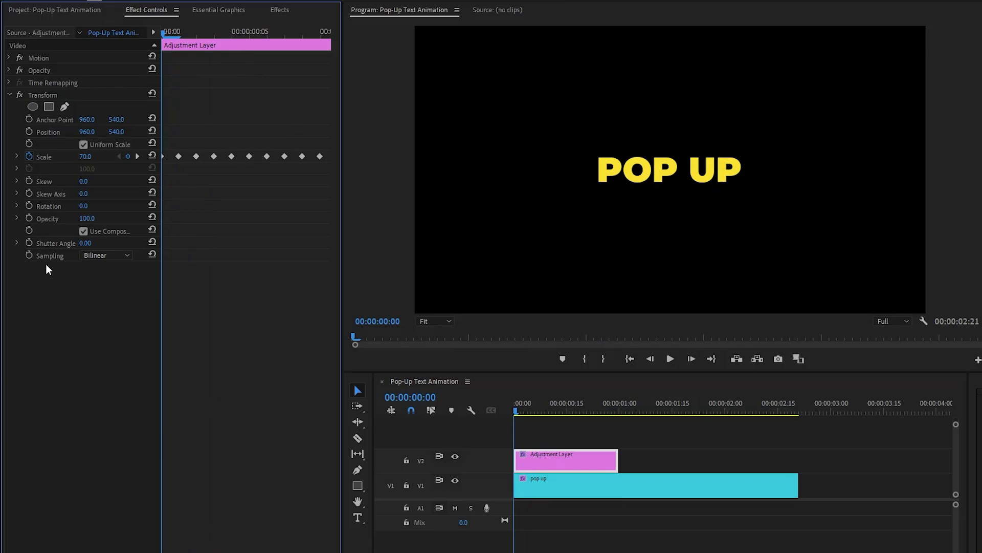
pyautogui.click(27, 217)
# - Set Transform Opacity to 0 at frame 0 and 100 at frame 3
pyautogui.moveTo(87, 218); pyautogui.dragTo(51, 218)
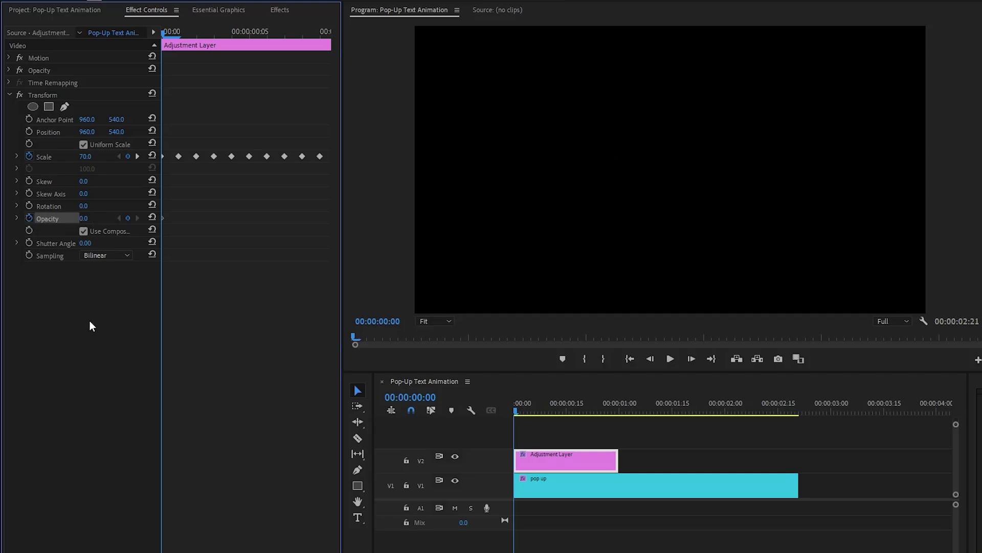
pyautogui.press('Right')
pyautogui.press('Right')
pyautogui.press('Right')
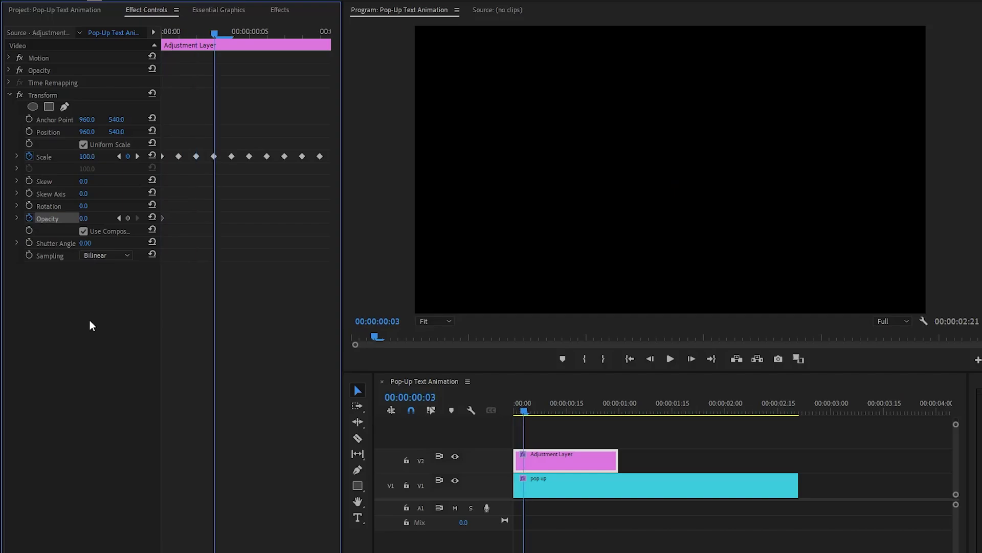
pyautogui.click(83, 218)
pyautogui.write('100')
pyautogui.press('Return')
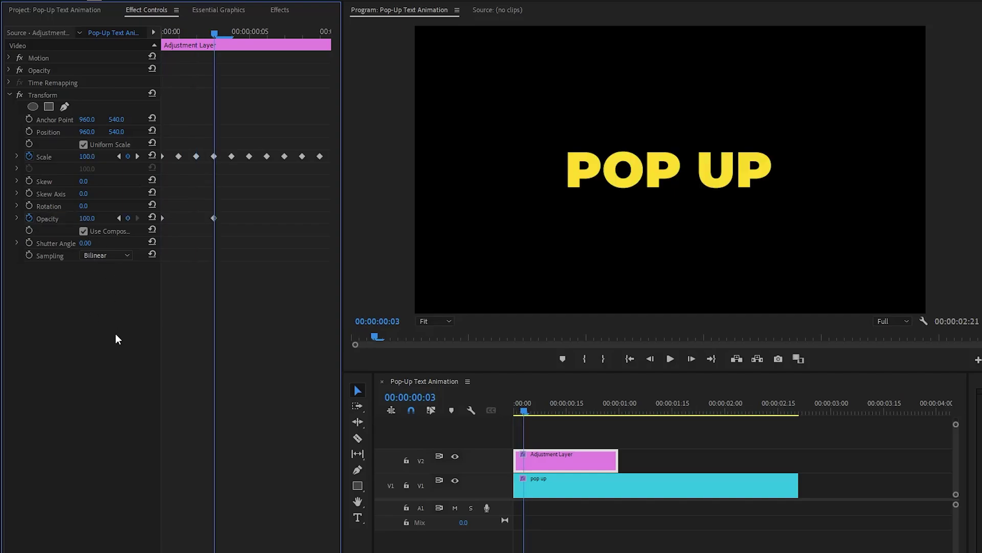
pyautogui.moveTo(522, 412); pyautogui.dragTo(520, 416)
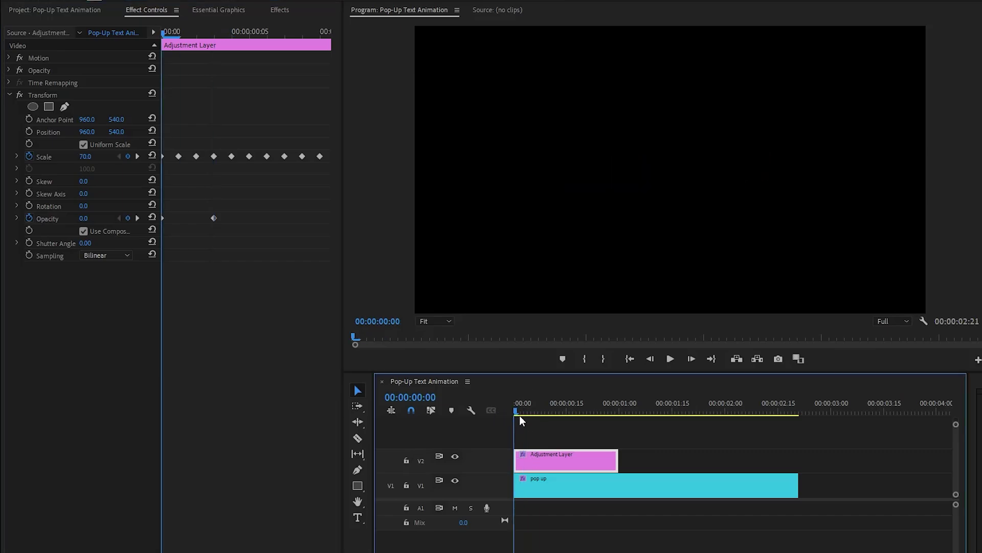
pyautogui.press('space')
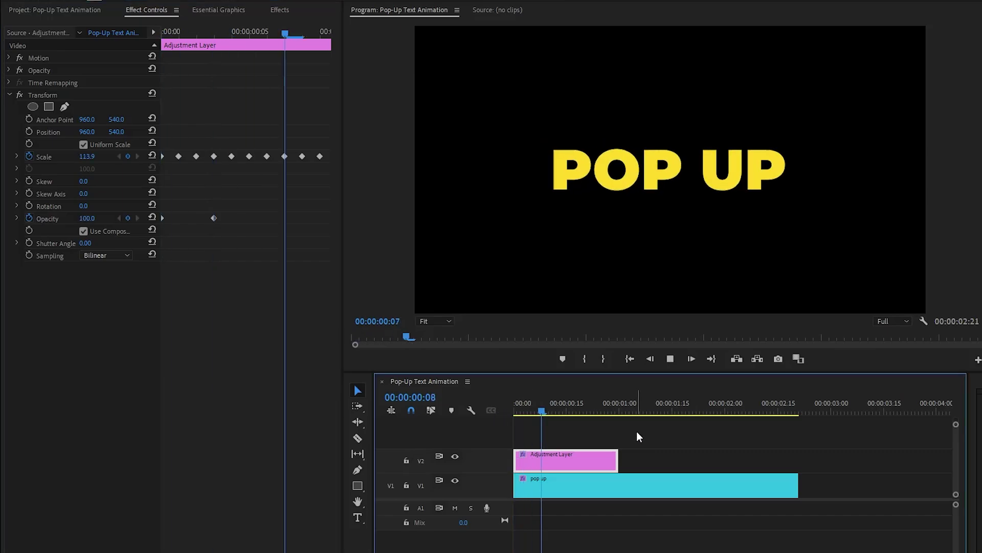
pyautogui.moveTo(628, 415); pyautogui.dragTo(516, 414)
pyautogui.press('space')
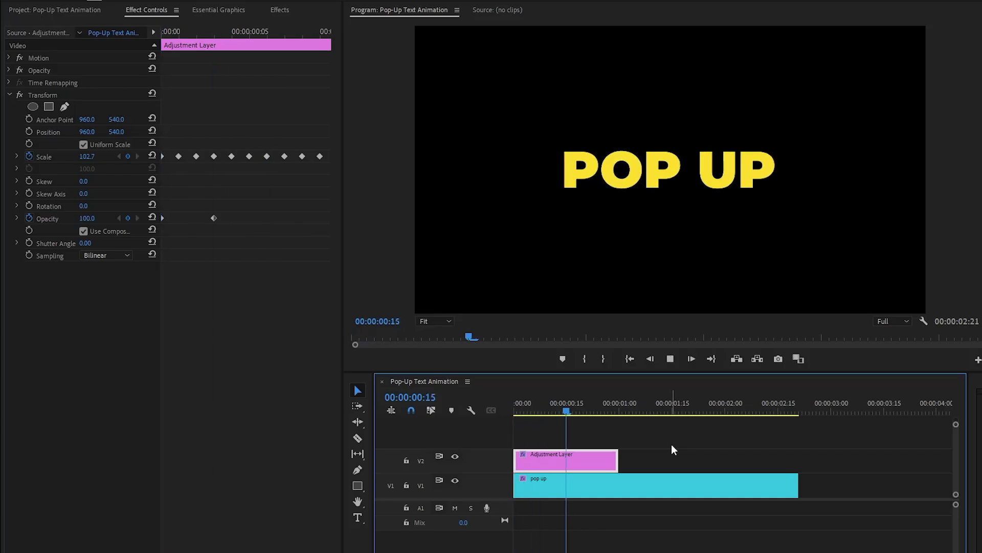
pyautogui.press('space')
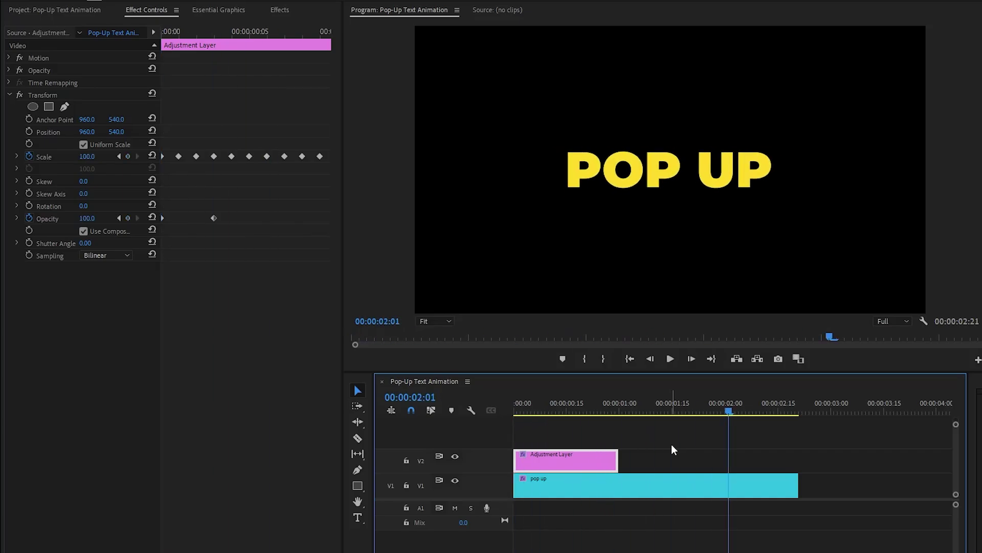